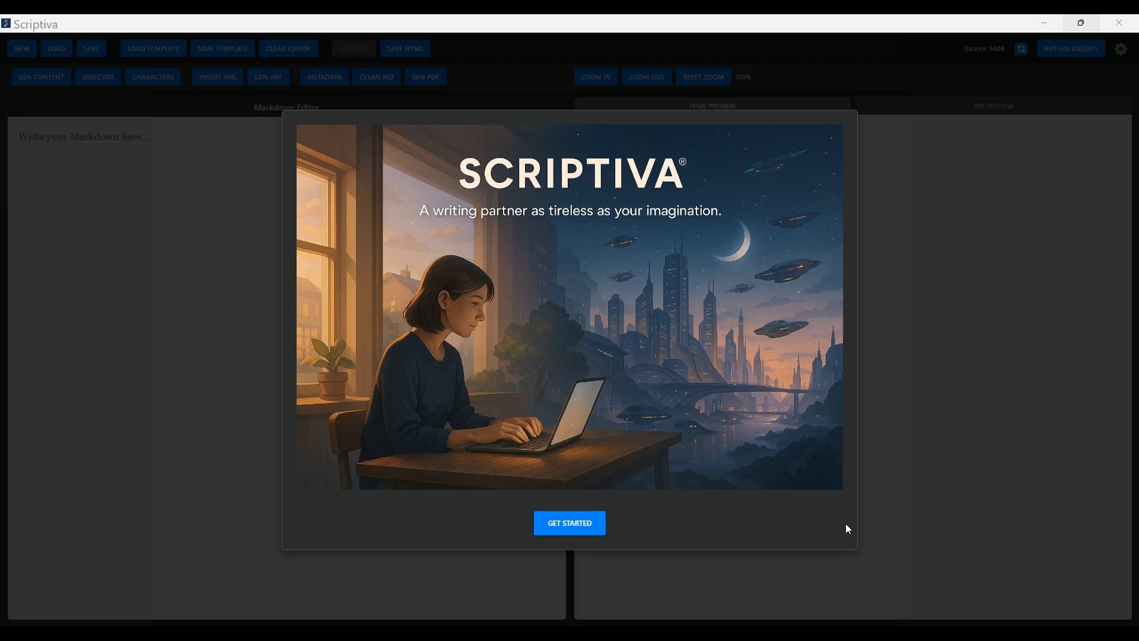
Step: Load the saved Echoes of Deception project and look through its Markdown source and HTML preview
{"action": "left_click", "coordinate": [591, 528]}
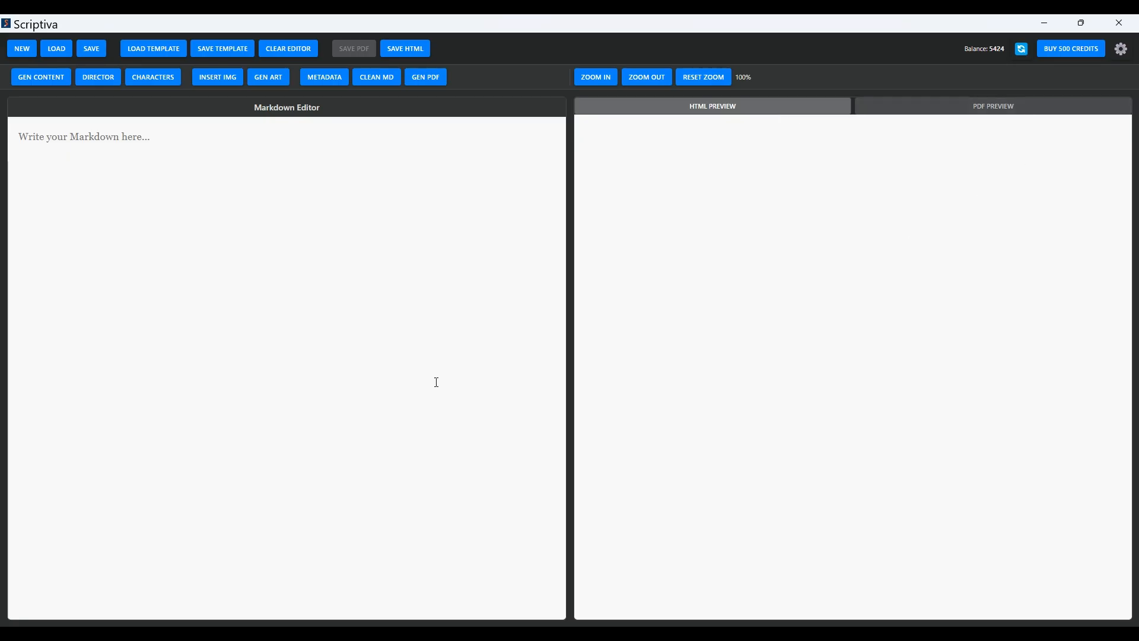
{"action": "left_click", "coordinate": [56, 56]}
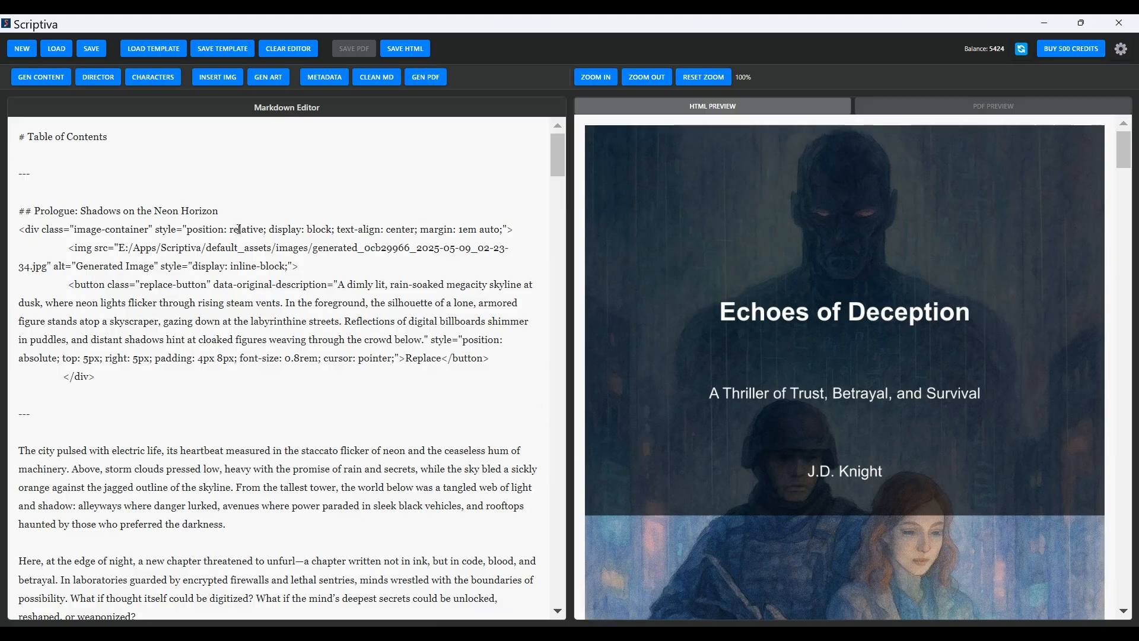
{"action": "left_click_drag", "start_coordinate": [556, 171], "coordinate": [554, 198]}
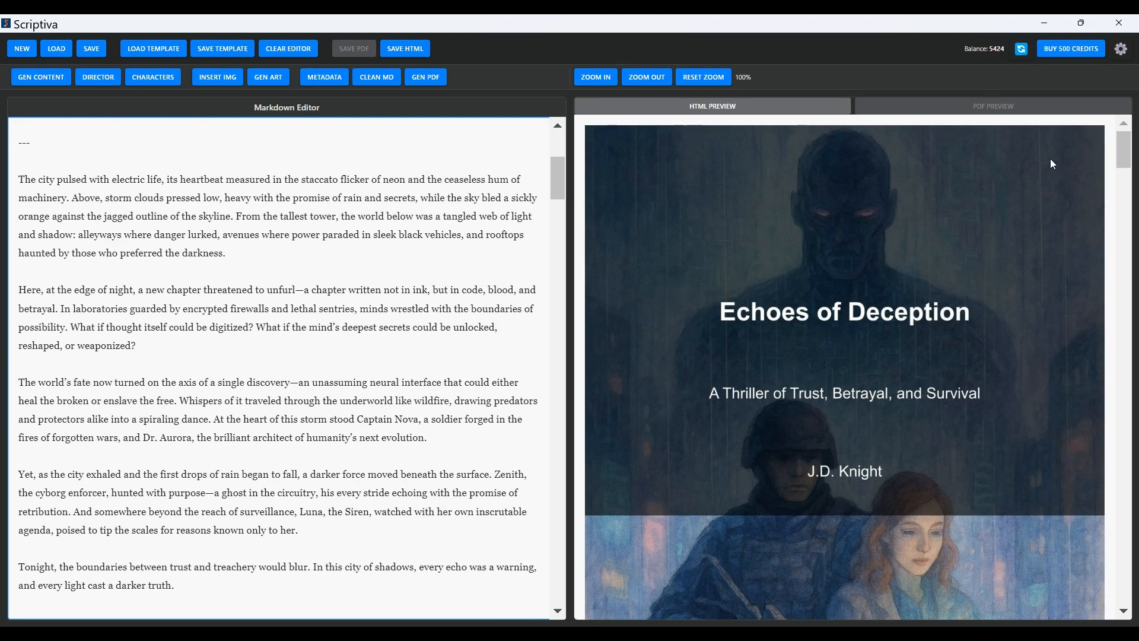
{"action": "left_click_drag", "start_coordinate": [1126, 152], "coordinate": [1130, 197]}
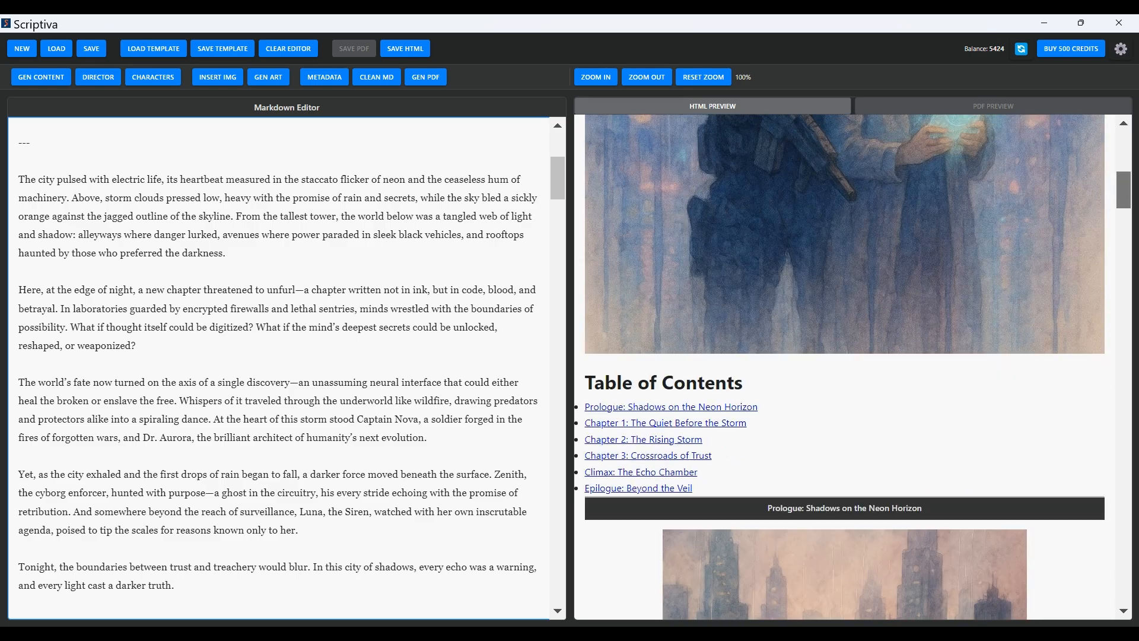
{"action": "left_click_drag", "start_coordinate": [1130, 197], "coordinate": [1130, 287]}
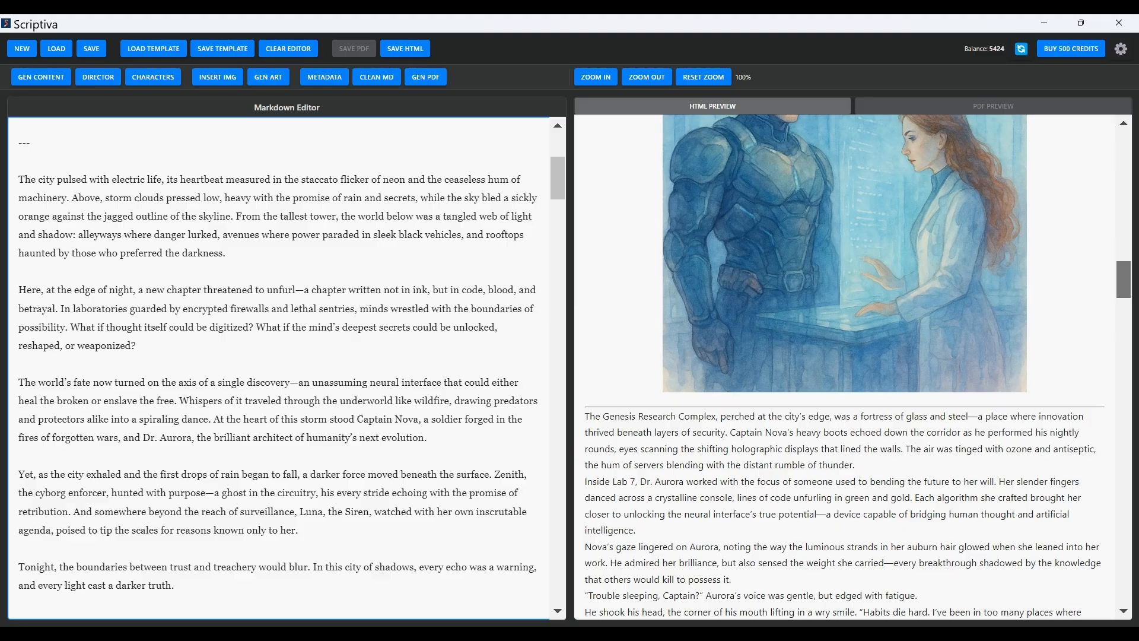
{"action": "left_click_drag", "start_coordinate": [1129, 287], "coordinate": [1130, 297]}
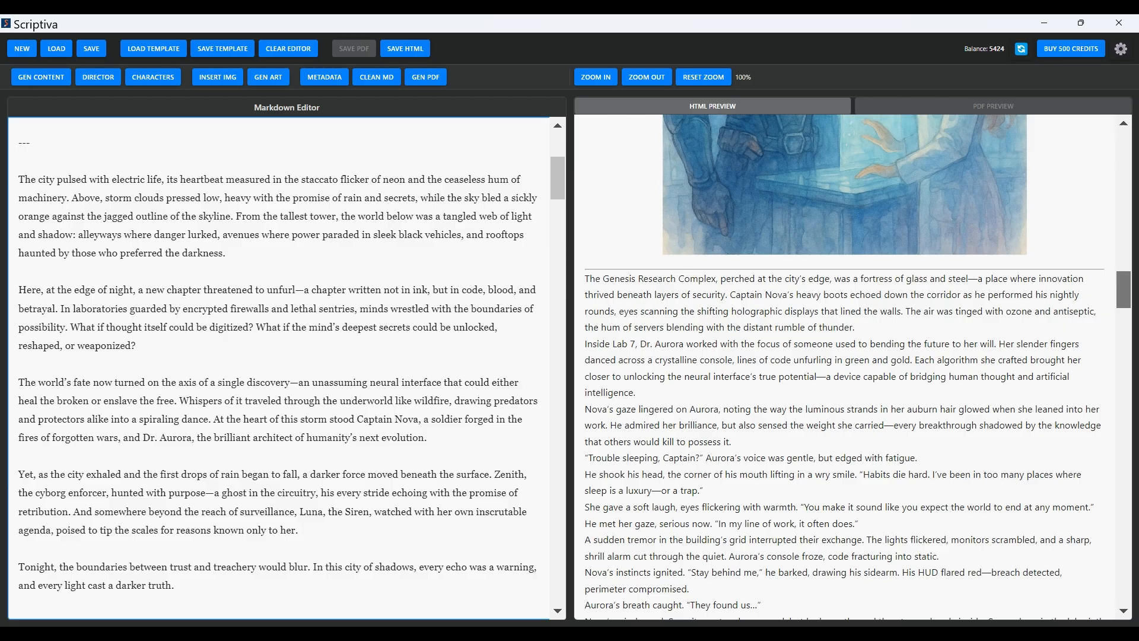
{"action": "left_click_drag", "start_coordinate": [1129, 296], "coordinate": [1119, 261]}
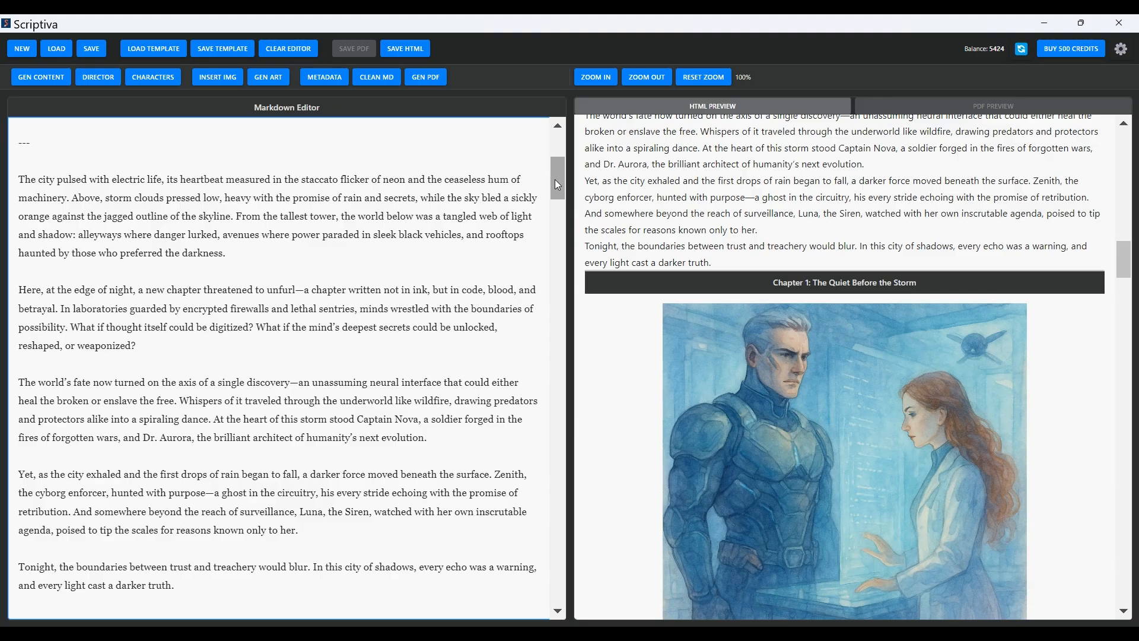
{"action": "left_click_drag", "start_coordinate": [558, 173], "coordinate": [560, 150]}
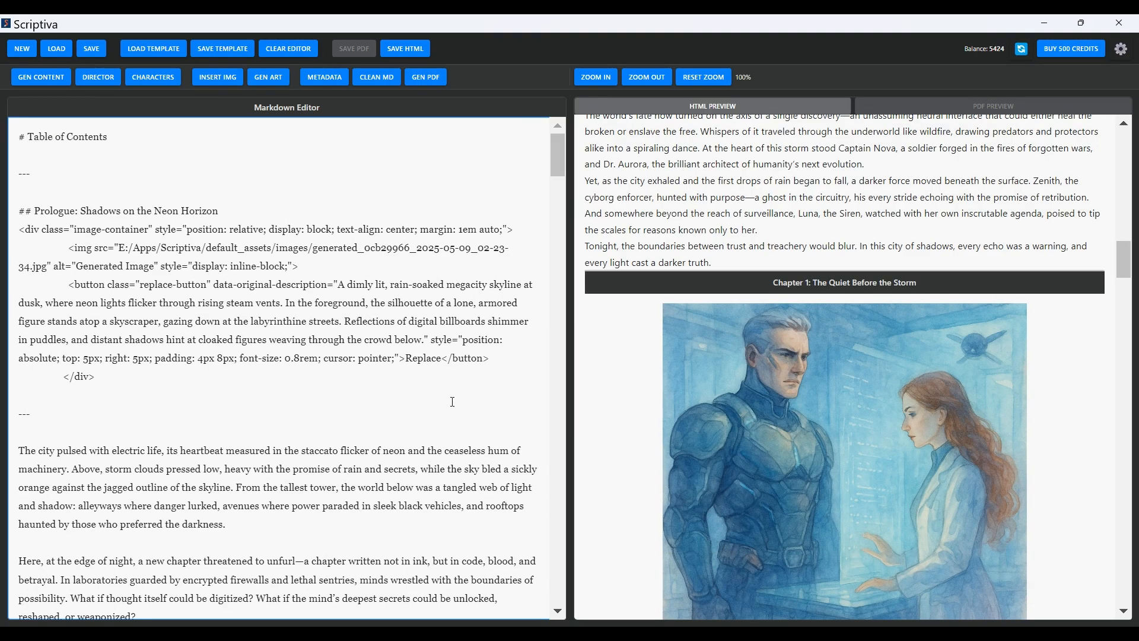
{"action": "left_click_drag", "start_coordinate": [560, 159], "coordinate": [563, 187]}
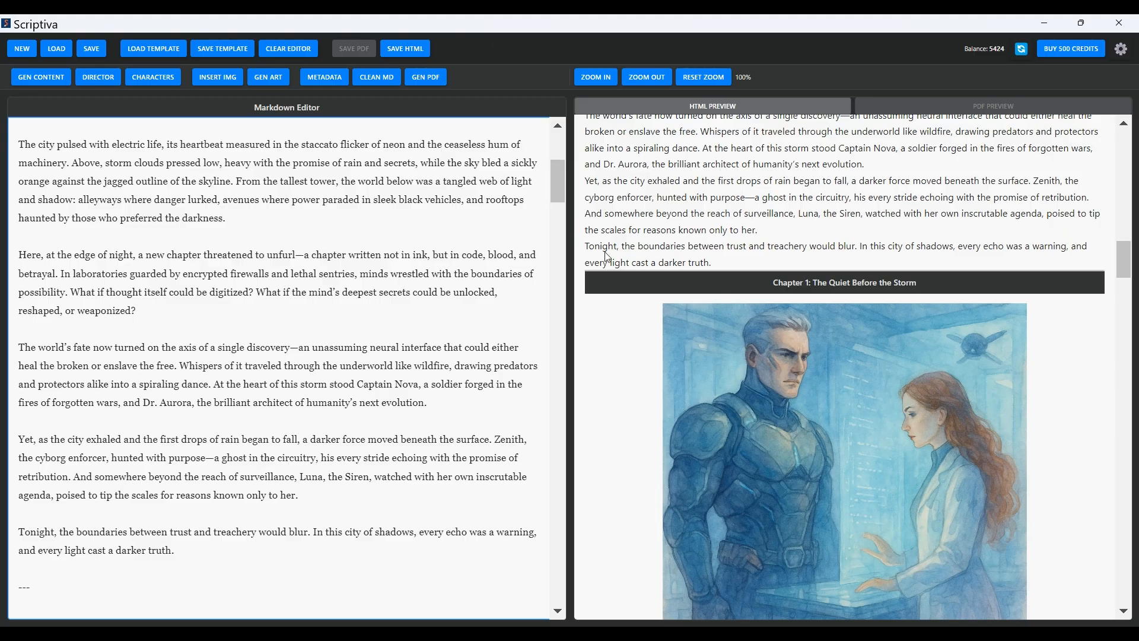
Step: Examine the assets folder, text AI and image AI settings, and close them without changes
{"action": "left_click", "coordinate": [1122, 50]}
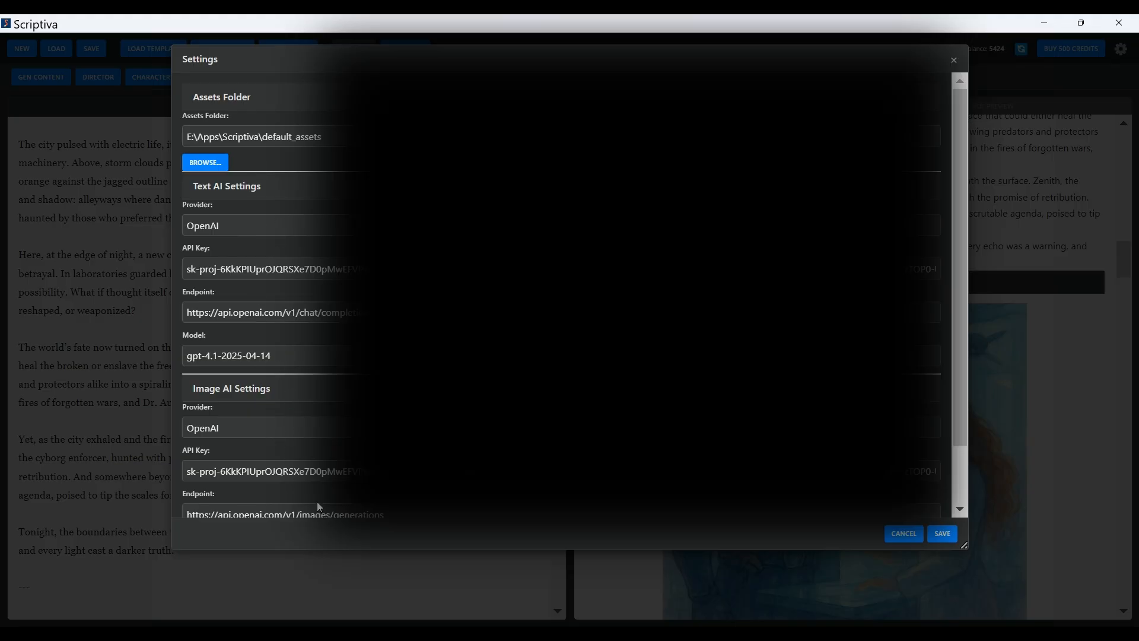
{"action": "scroll", "coordinate": [960, 333], "scroll_direction": "down", "scroll_amount": 2}
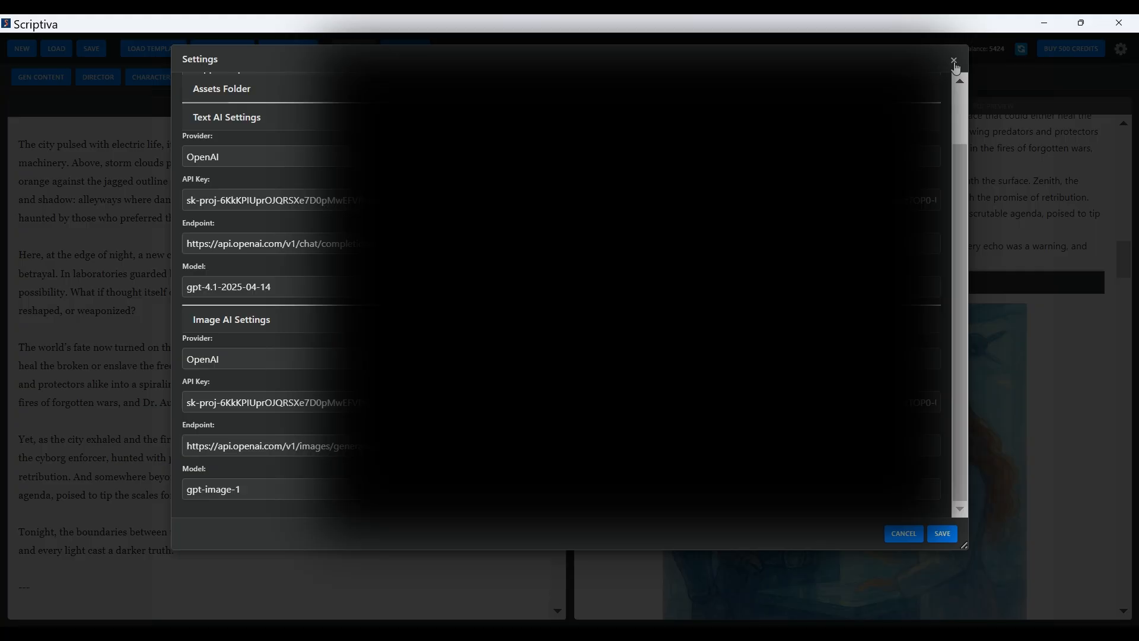
{"action": "left_click", "coordinate": [954, 61]}
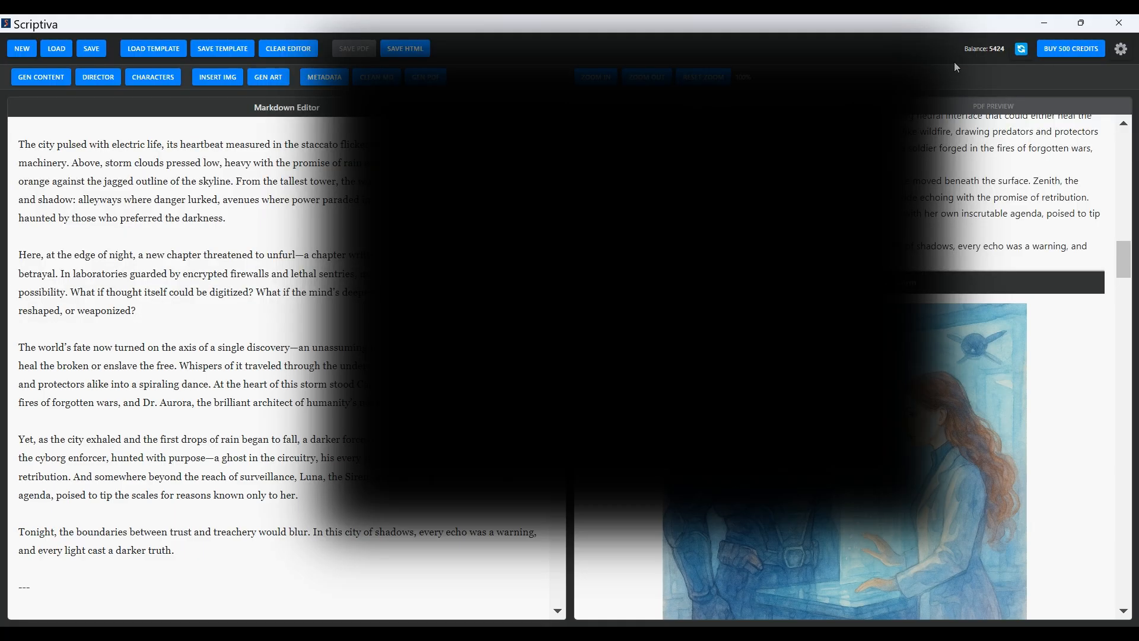
Step: Look through the book's HTML preview from the front cover and table of contents to the epilogue illustration
{"action": "left_click_drag", "start_coordinate": [1122, 267], "coordinate": [1116, 244]}
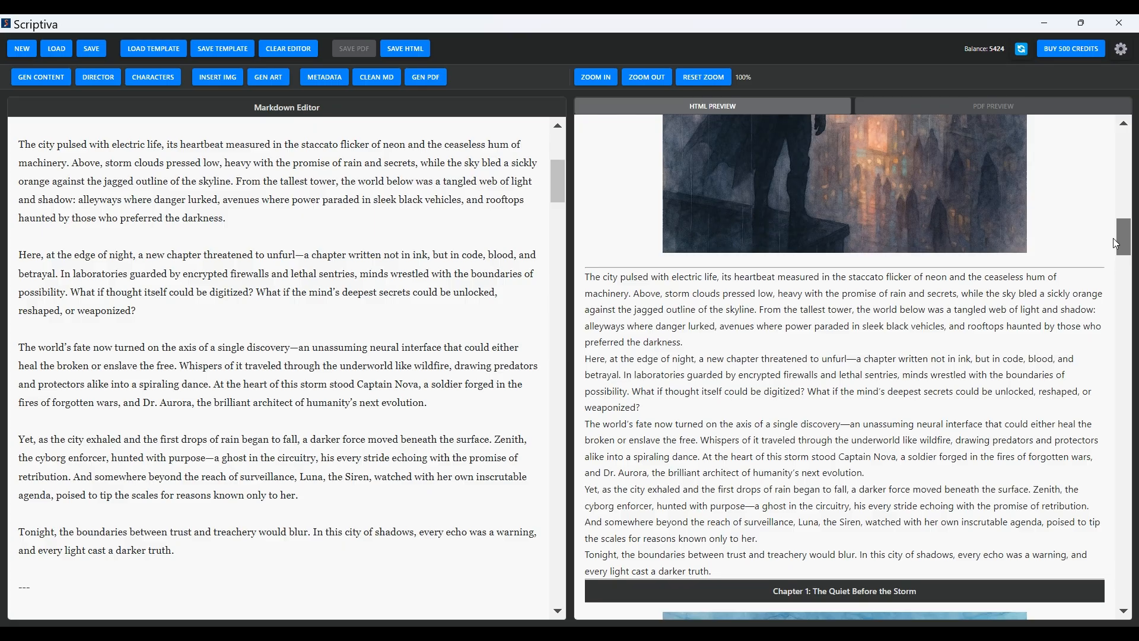
{"action": "scroll", "coordinate": [1112, 238], "scroll_direction": "up", "scroll_amount": 5}
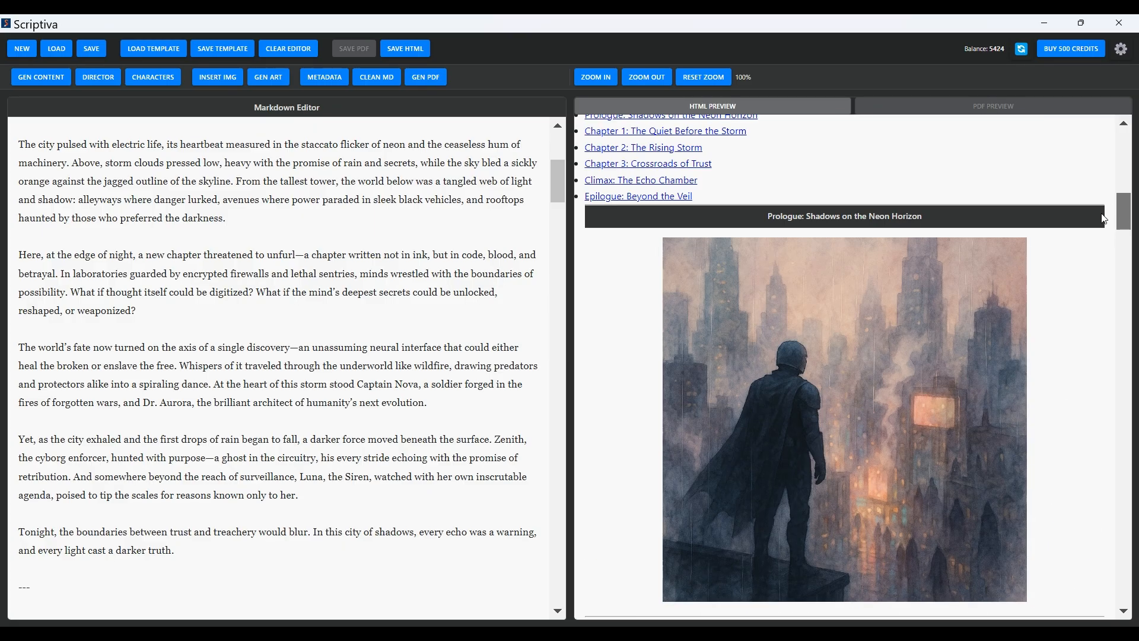
{"action": "scroll", "coordinate": [1095, 202], "scroll_direction": "up", "scroll_amount": 6}
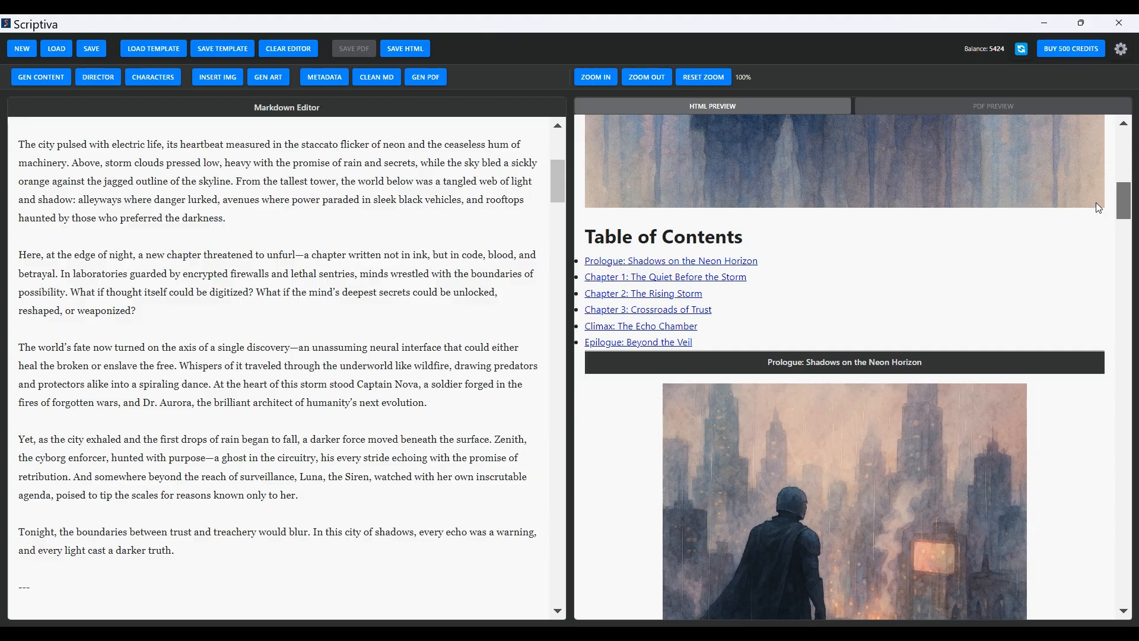
{"action": "scroll", "coordinate": [1095, 172], "scroll_direction": "up", "scroll_amount": 4}
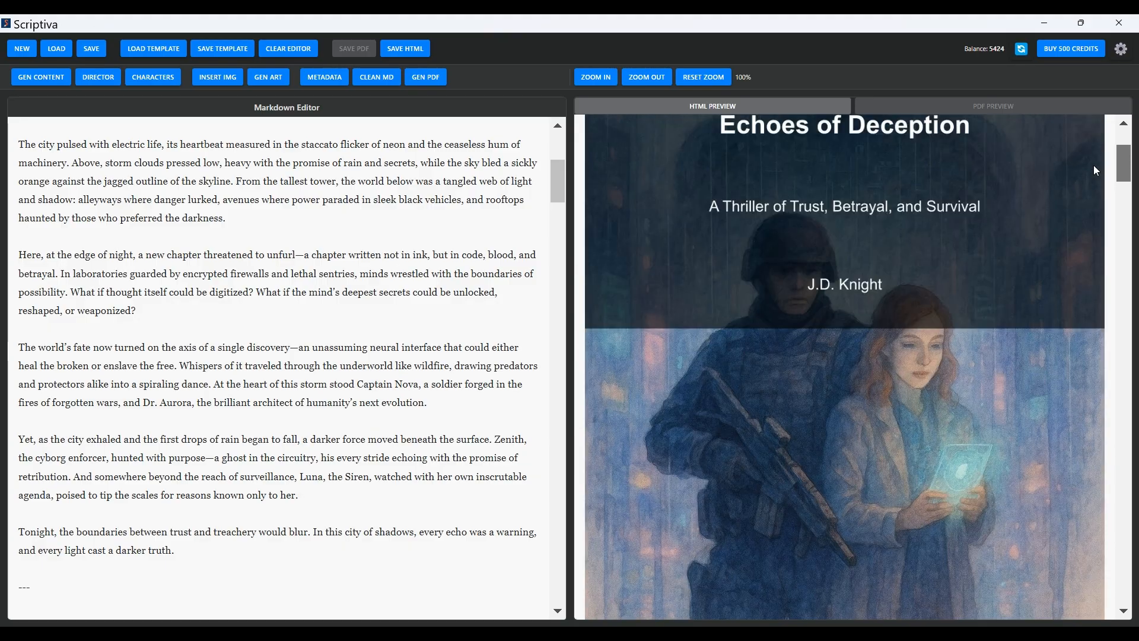
{"action": "scroll", "coordinate": [1093, 161], "scroll_direction": "down", "scroll_amount": 1}
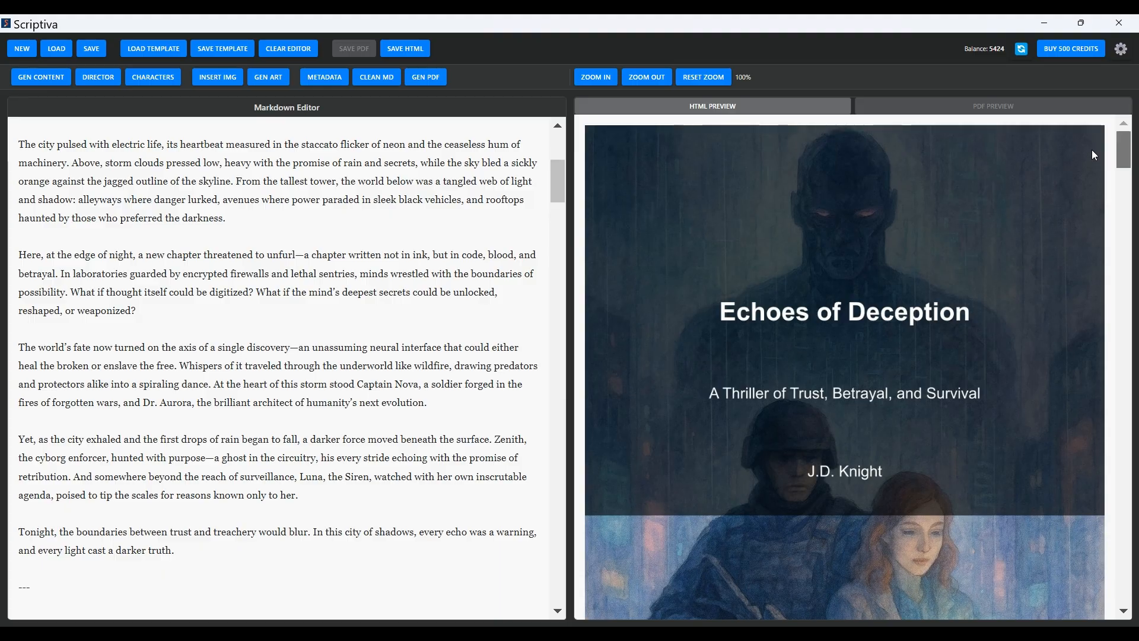
{"action": "scroll", "coordinate": [1095, 155], "scroll_direction": "down", "scroll_amount": 4}
{"action": "scroll", "coordinate": [1114, 186], "scroll_direction": "down", "scroll_amount": 10}
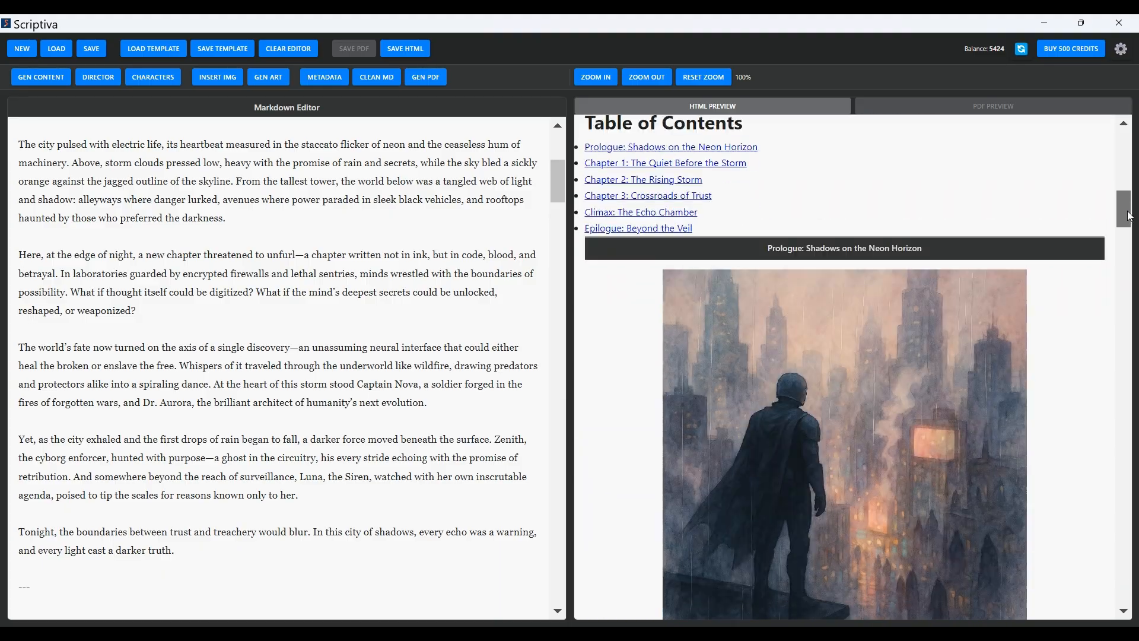
{"action": "scroll", "coordinate": [845, 367], "scroll_direction": "down", "scroll_amount": 15}
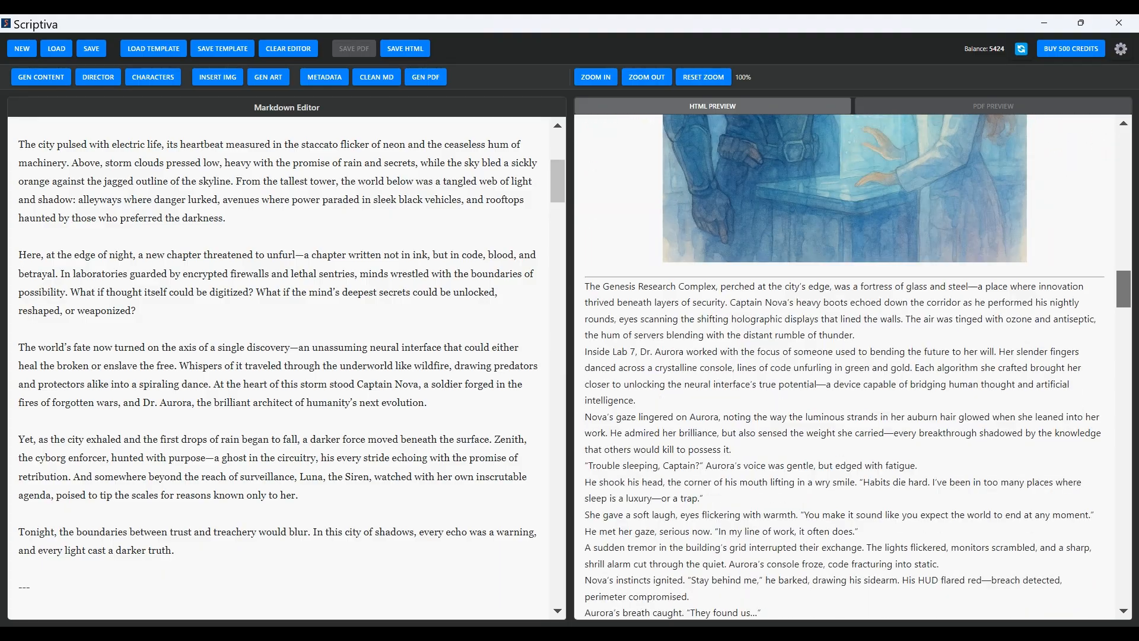
{"action": "left_click_drag", "start_coordinate": [1123, 387], "coordinate": [1131, 509]}
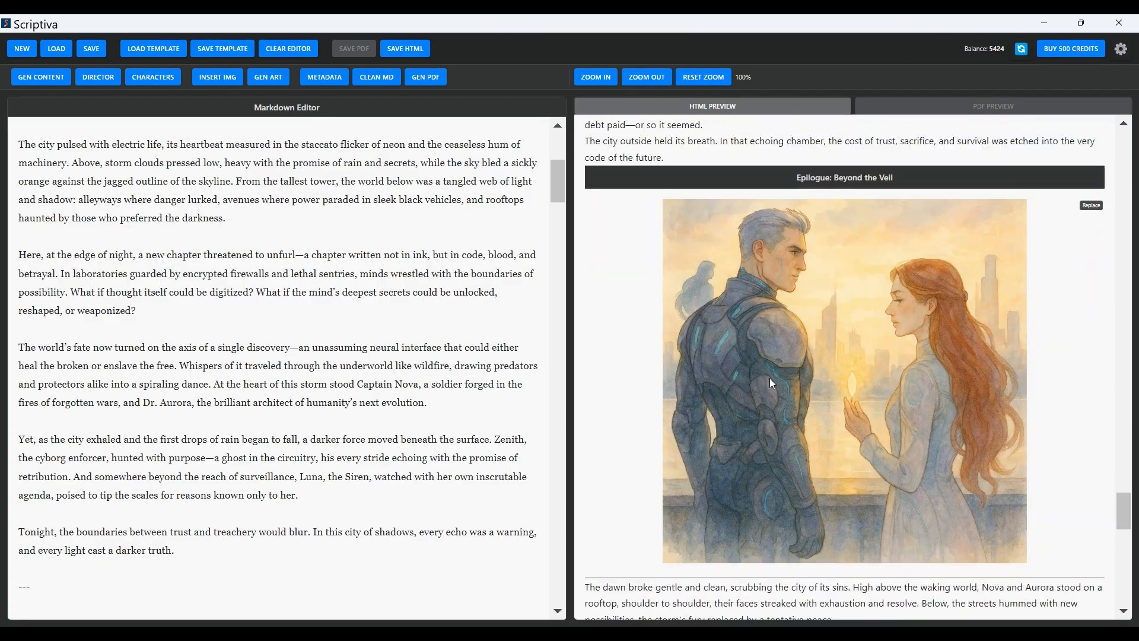
Step: Review the book's metadata, cover prompts and cover previews, and return to the editor
{"action": "left_click", "coordinate": [337, 79]}
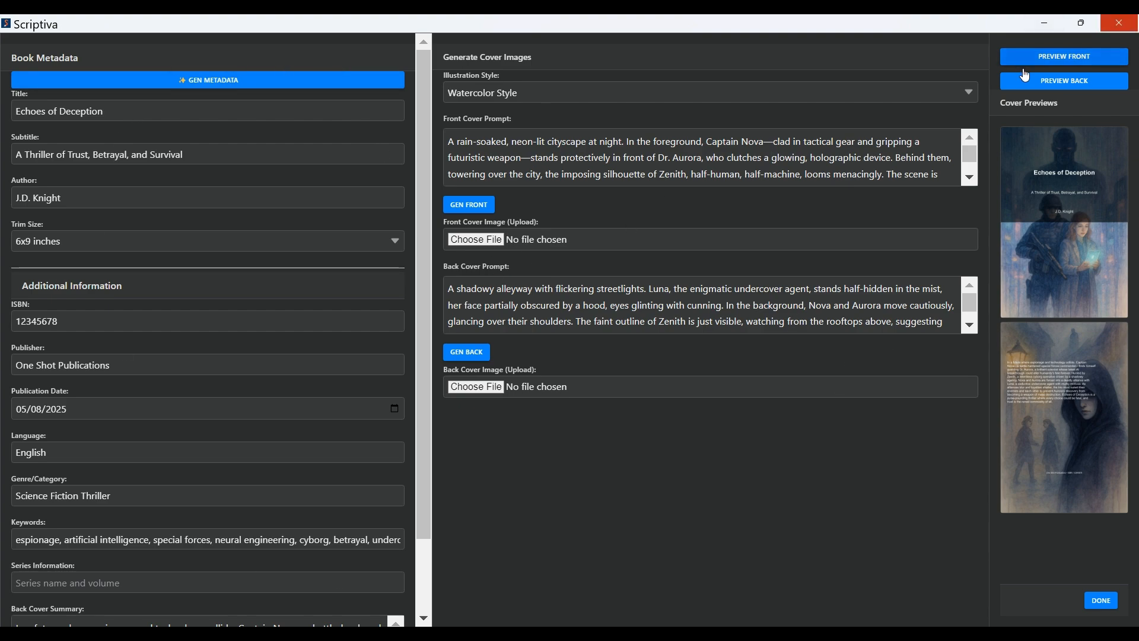
{"action": "left_click", "coordinate": [1102, 602]}
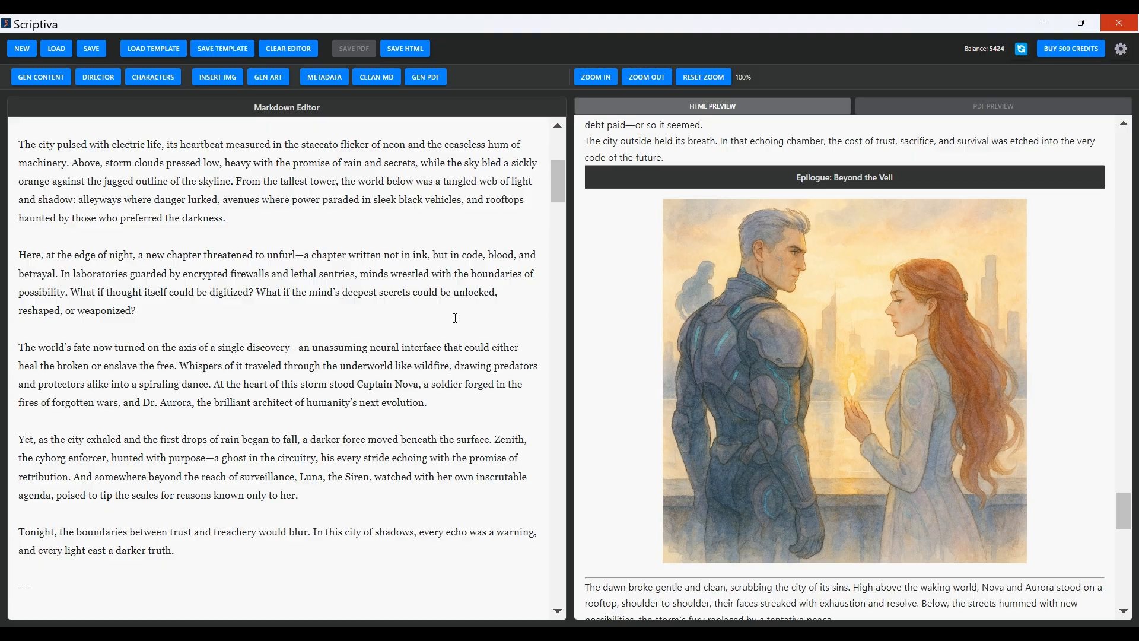
Step: Start a new project and enter "The battle between Elon Musk and Sam Altman for OpenAI" as the seed idea for content generation
{"action": "left_click", "coordinate": [26, 56]}
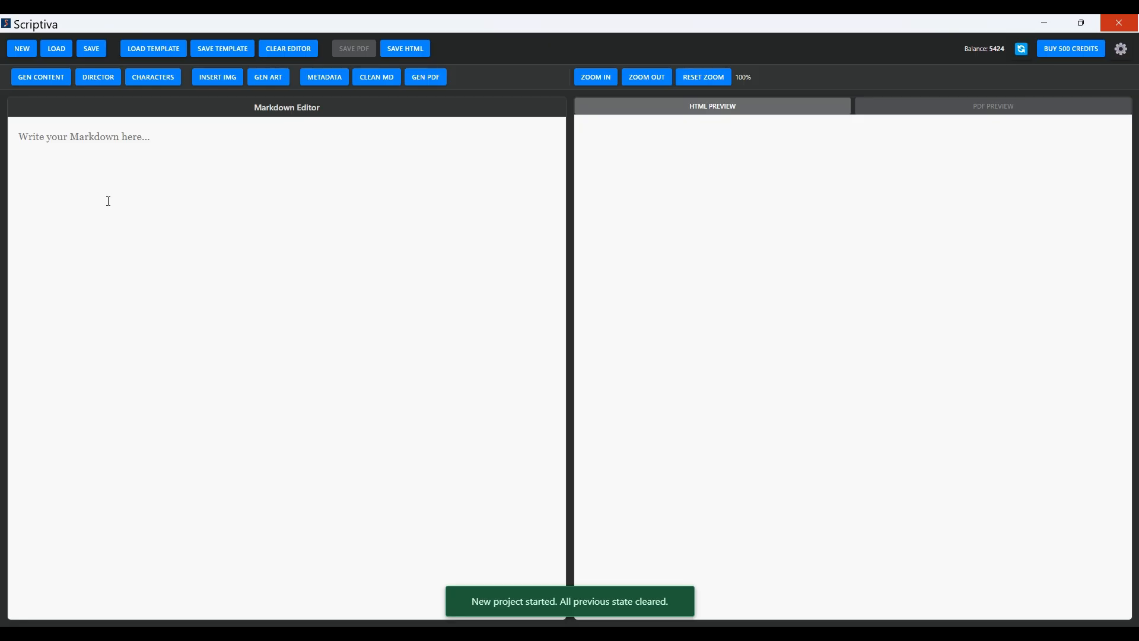
{"action": "left_click", "coordinate": [46, 83]}
{"action": "left_click", "coordinate": [575, 134]}
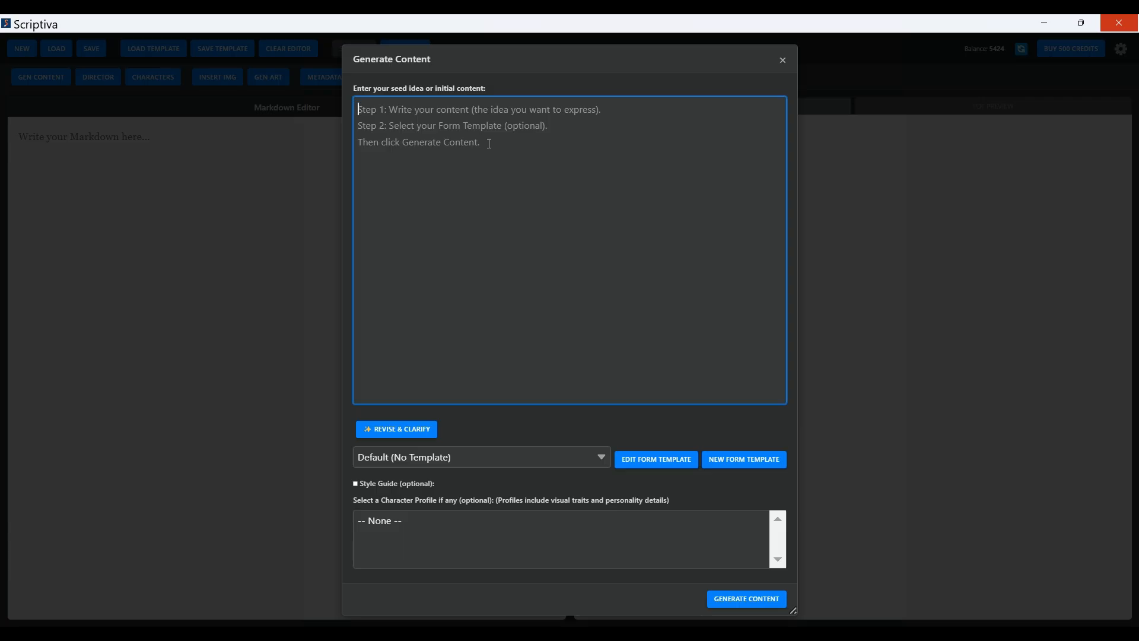
{"action": "type", "text": "The batt"}
{"action": "type", "text": "le "}
{"action": "type", "text": "betwee"}
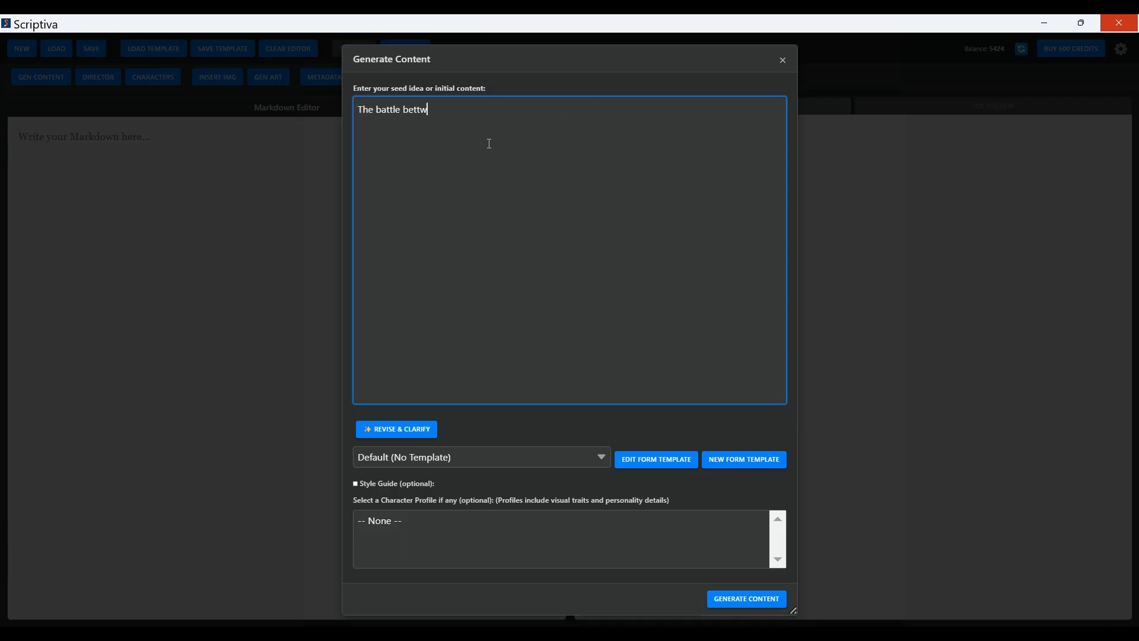
{"action": "type", "text": "n Elon Musk and Sam"}
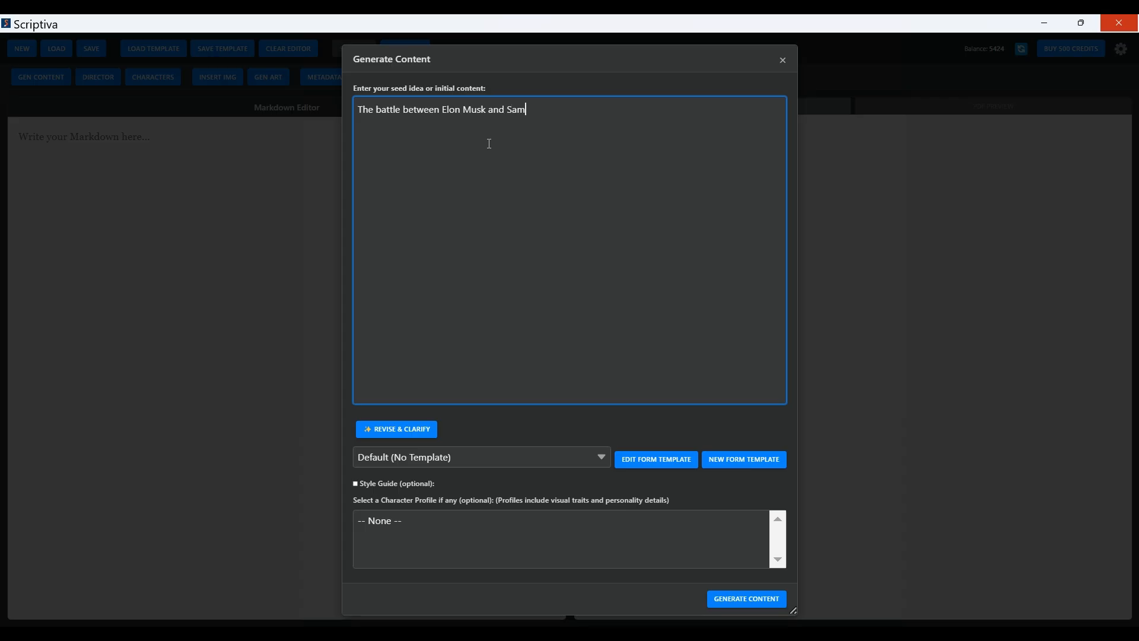
{"action": "type", "text": " Altam"}
{"action": "key", "text": "BackSpace"}
{"action": "key", "text": "BackSpace"}
{"action": "type", "text": "man f"}
{"action": "type", "text": "or Open"}
{"action": "type", "text": "AI"}
Step: Expand the seed idea with Revise & Clarify and generate the book content using a form template
{"action": "left_click", "coordinate": [431, 434]}
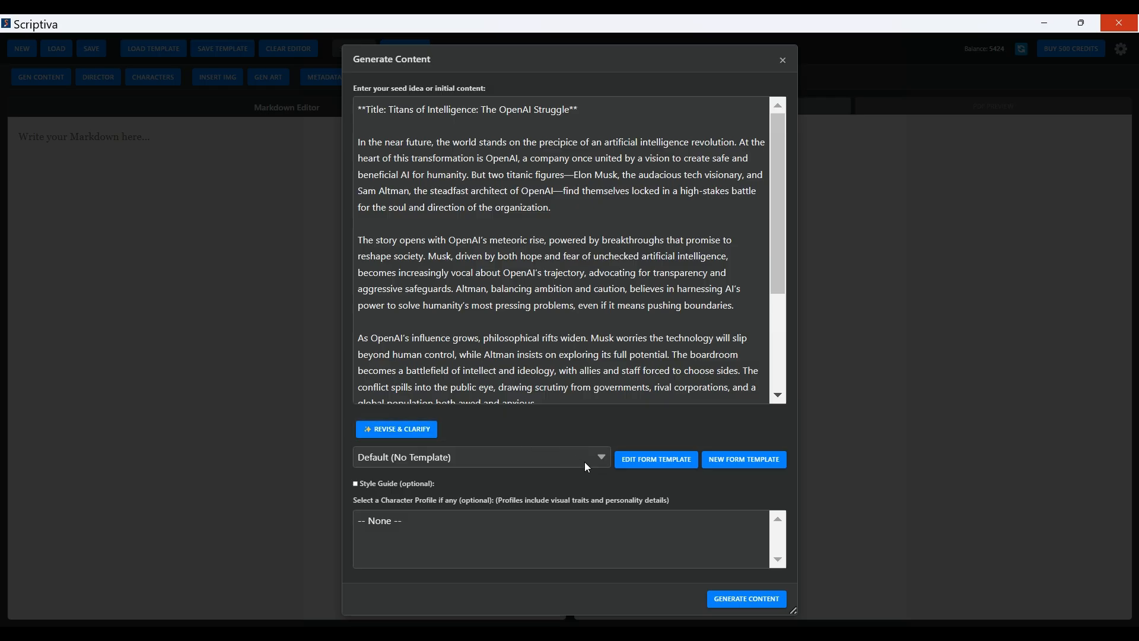
{"action": "left_click_drag", "start_coordinate": [778, 219], "coordinate": [774, 325]}
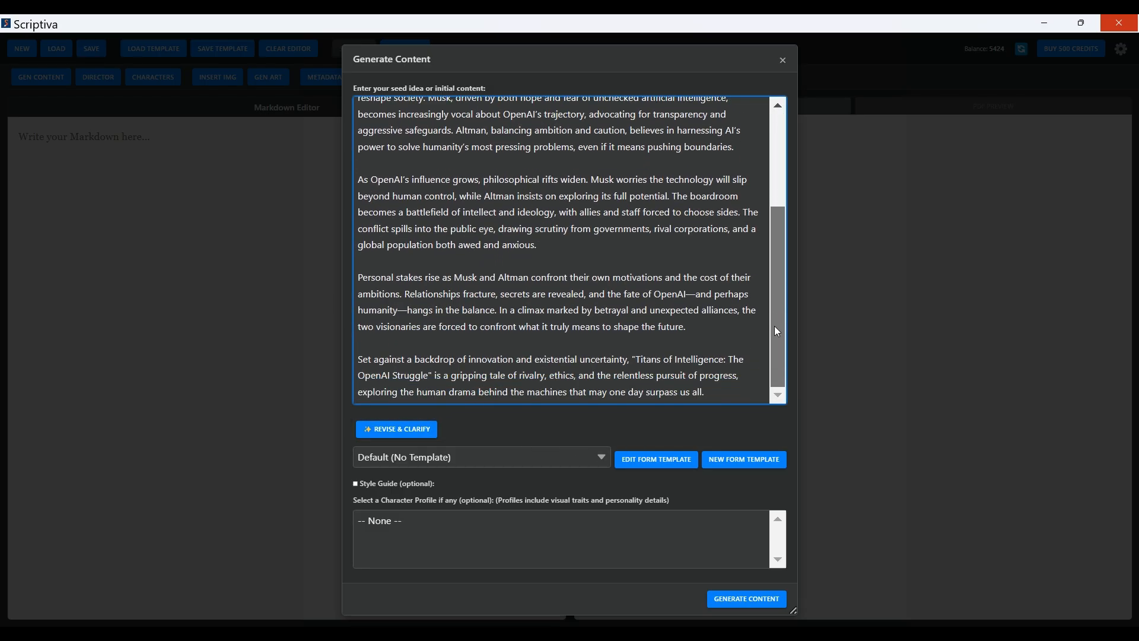
{"action": "left_click", "coordinate": [592, 464]}
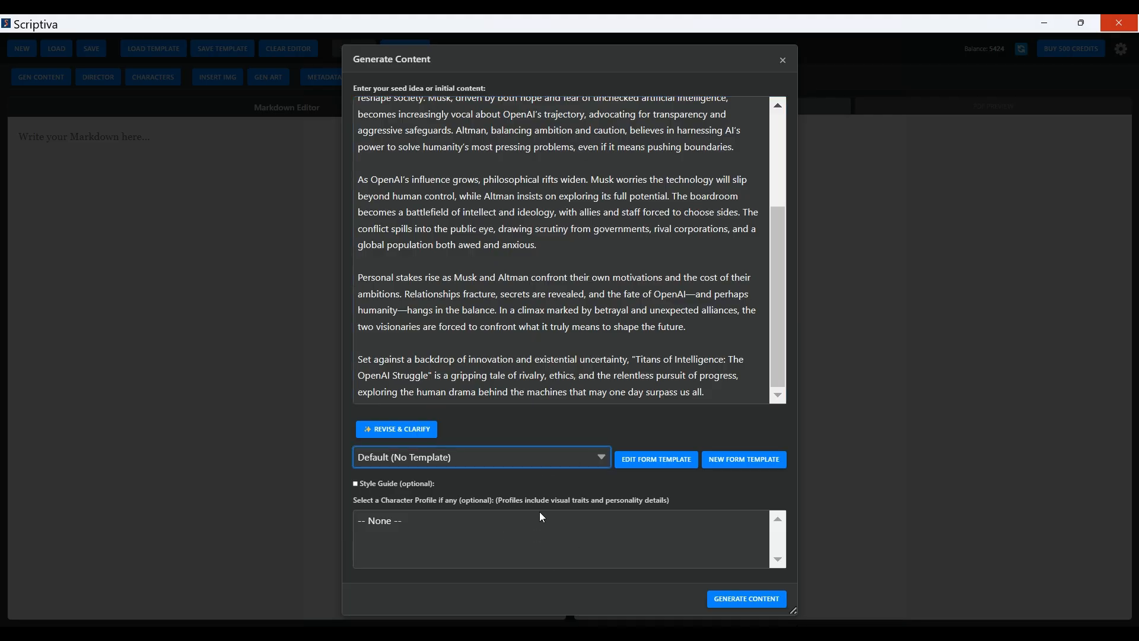
{"action": "key", "text": "Down"}
{"action": "left_click", "coordinate": [735, 603]}
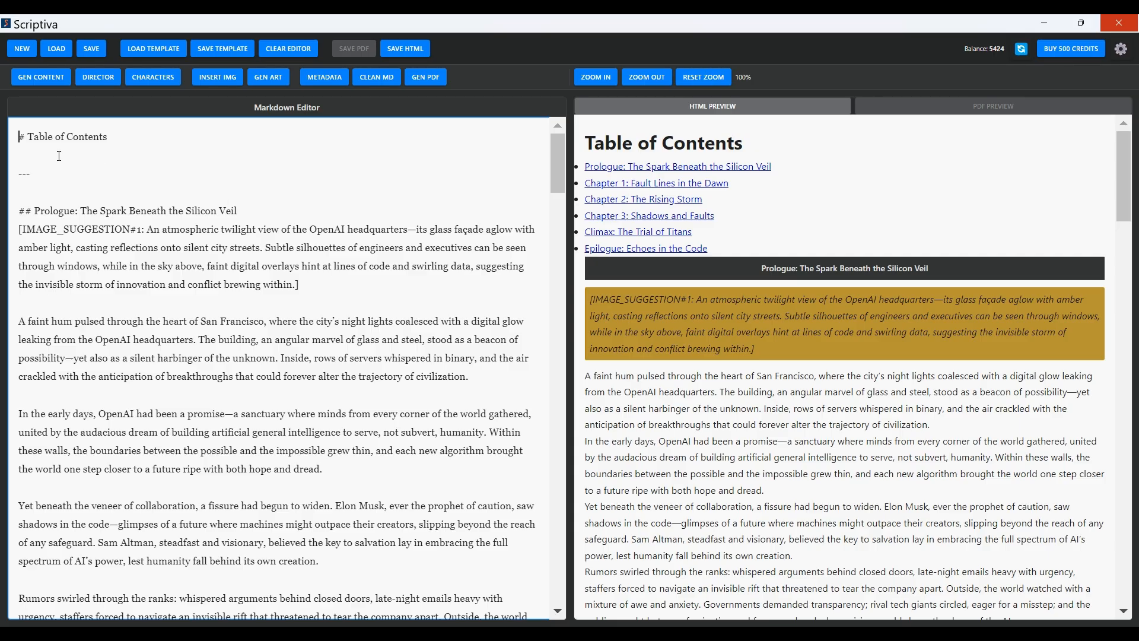
Step: Add the title line "#The Battle for OpenAI" above the Table of Contents heading in the Markdown, followed by a blank line
{"action": "key", "text": "Return"}
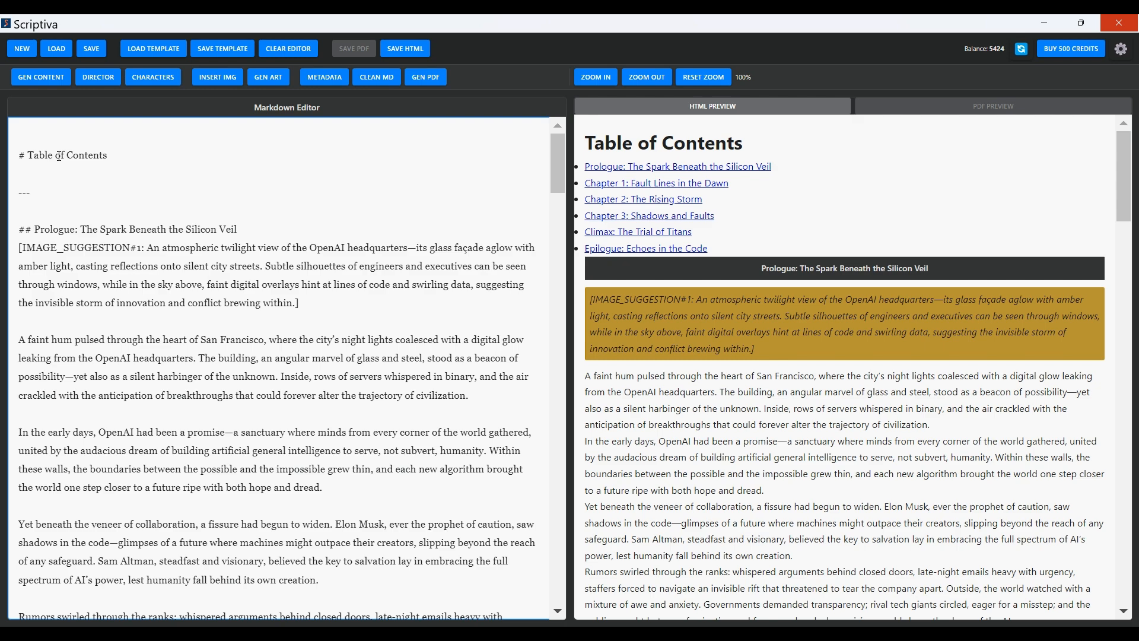
{"action": "type", "text": "#Th"}
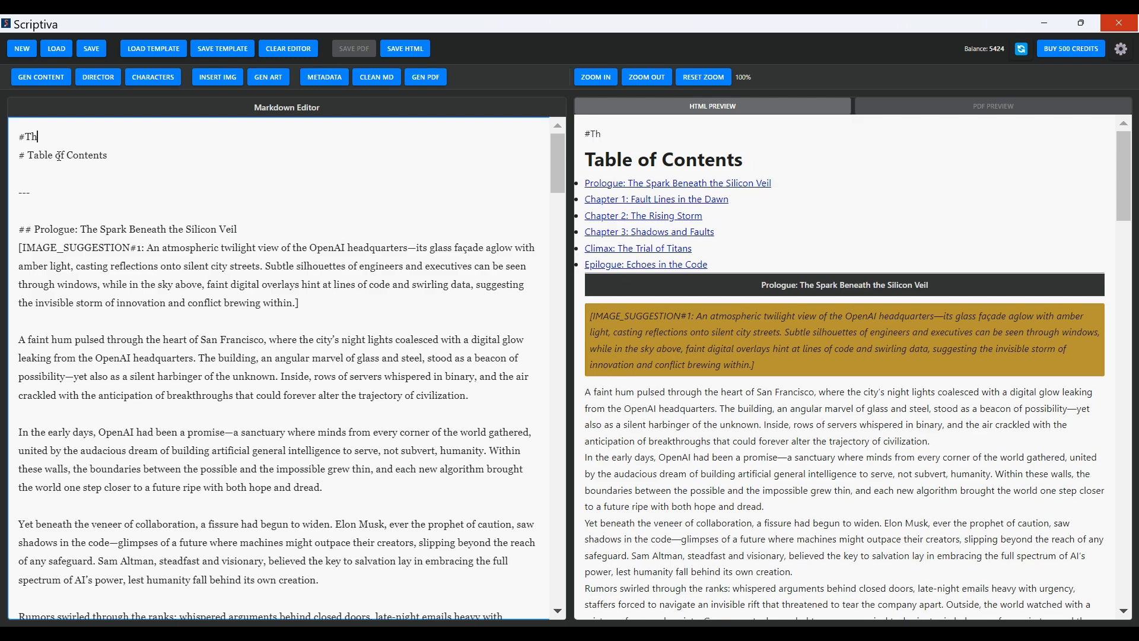
{"action": "type", "text": "e Battle for OpenAI"}
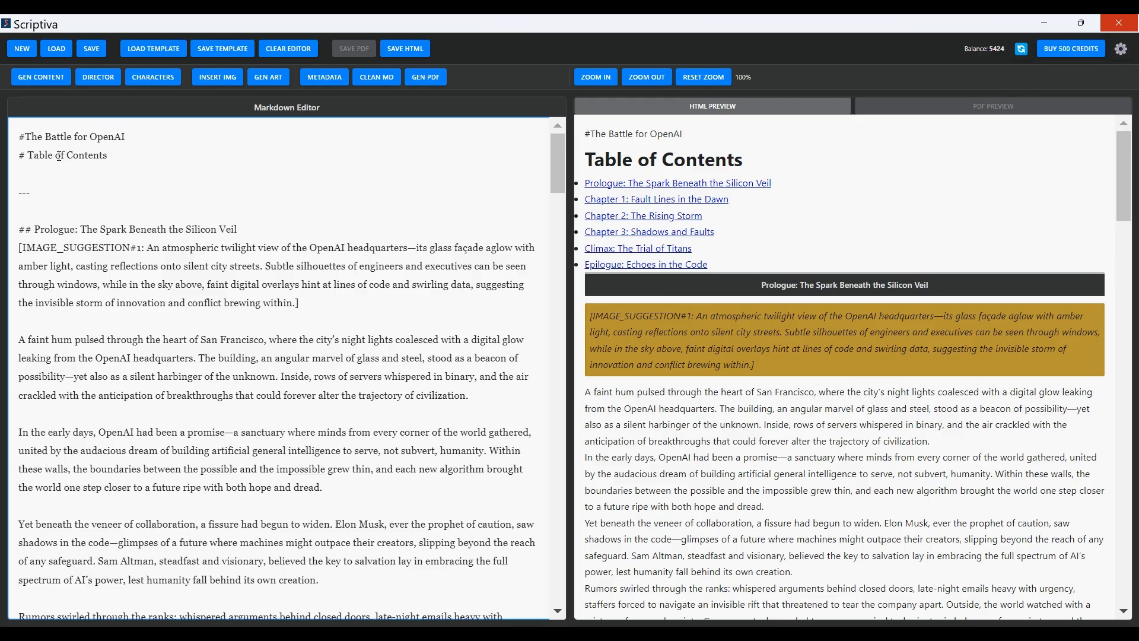
{"action": "key", "text": "Return"}
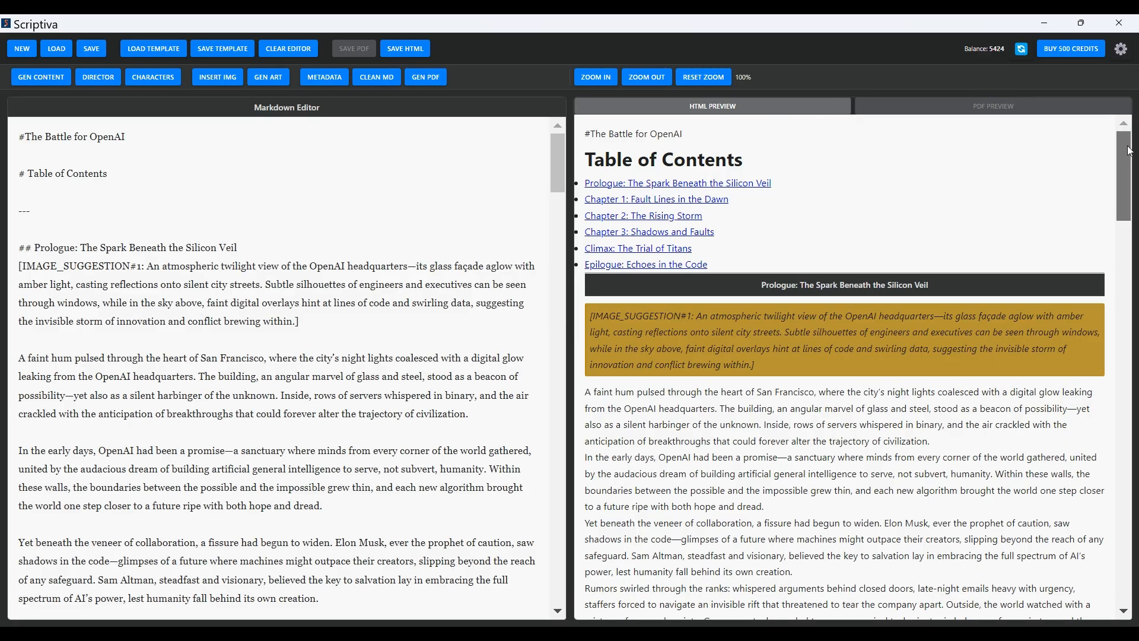
{"action": "mouse_move", "coordinate": [1120, 126]}
{"action": "left_mouse_down"}
{"action": "mouse_move", "coordinate": [1120, 507]}
{"action": "mouse_move", "coordinate": [1120, 128]}
{"action": "left_mouse_up"}
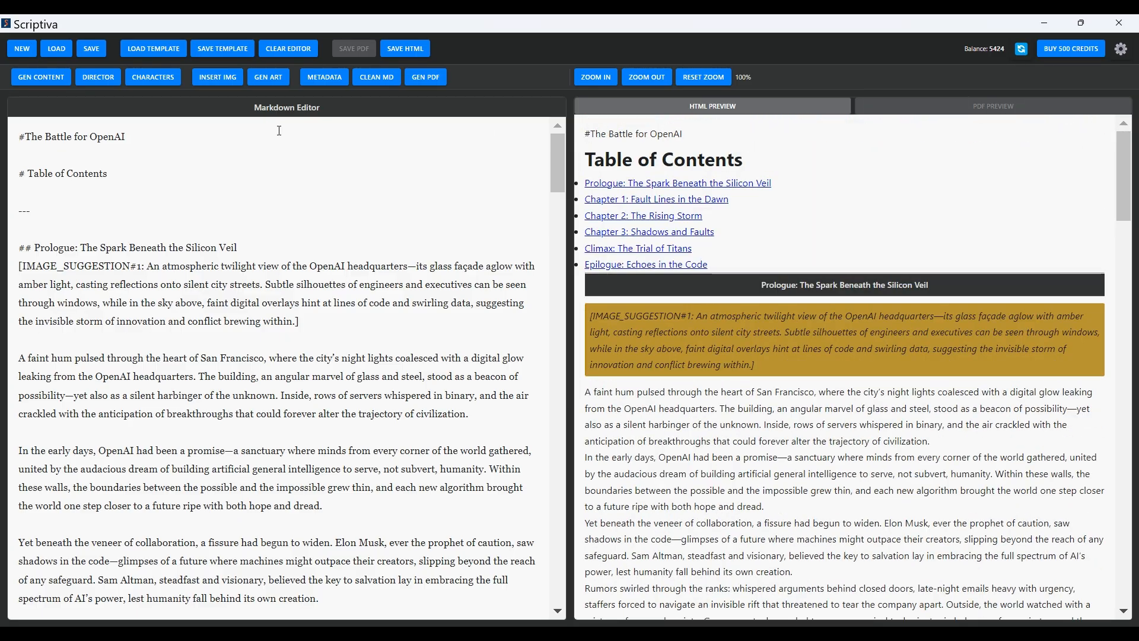
Step: Insert a space after the # in the "The Battle for OpenAI" title line so it formats as a heading
{"action": "left_click", "coordinate": [26, 137]}
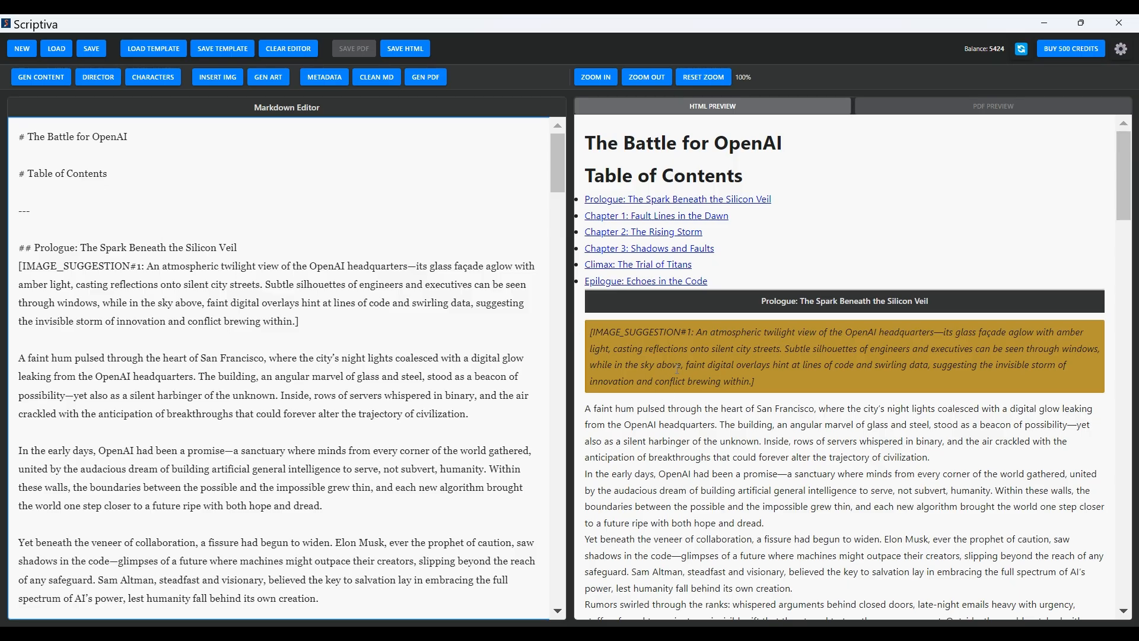
Step: Generate the Prologue illustration from its image suggestion, using AmericanComicModern Style
{"action": "mouse_move", "coordinate": [1128, 170]}
{"action": "left_mouse_down"}
{"action": "mouse_move", "coordinate": [1129, 295]}
{"action": "mouse_move", "coordinate": [1129, 179]}
{"action": "left_mouse_up"}
{"action": "left_click", "coordinate": [908, 324]}
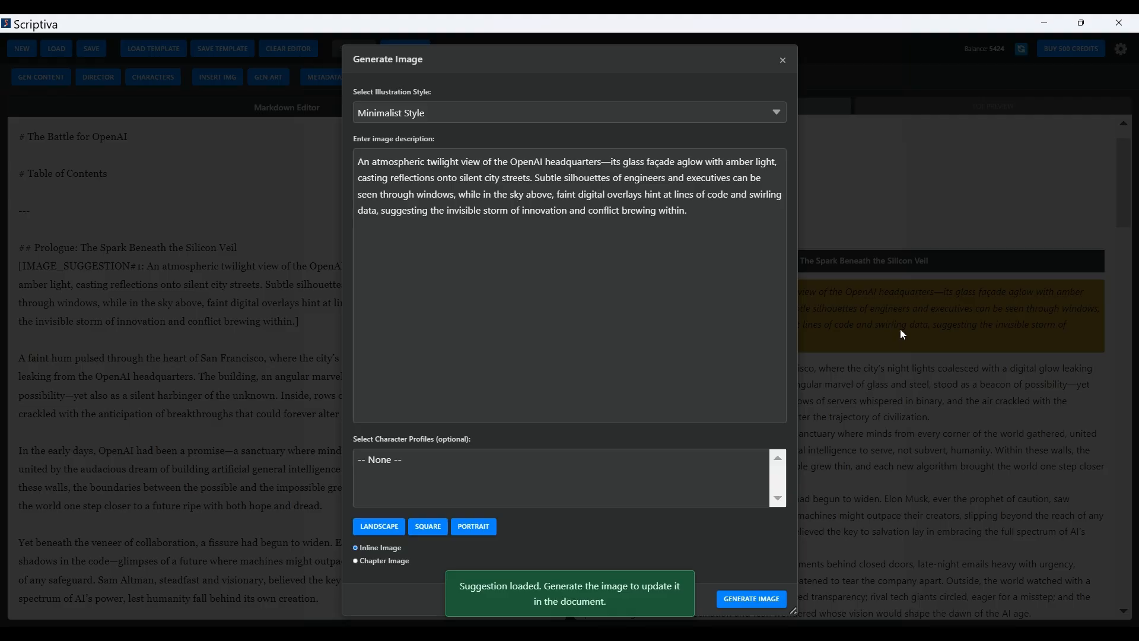
{"action": "left_click", "coordinate": [660, 108]}
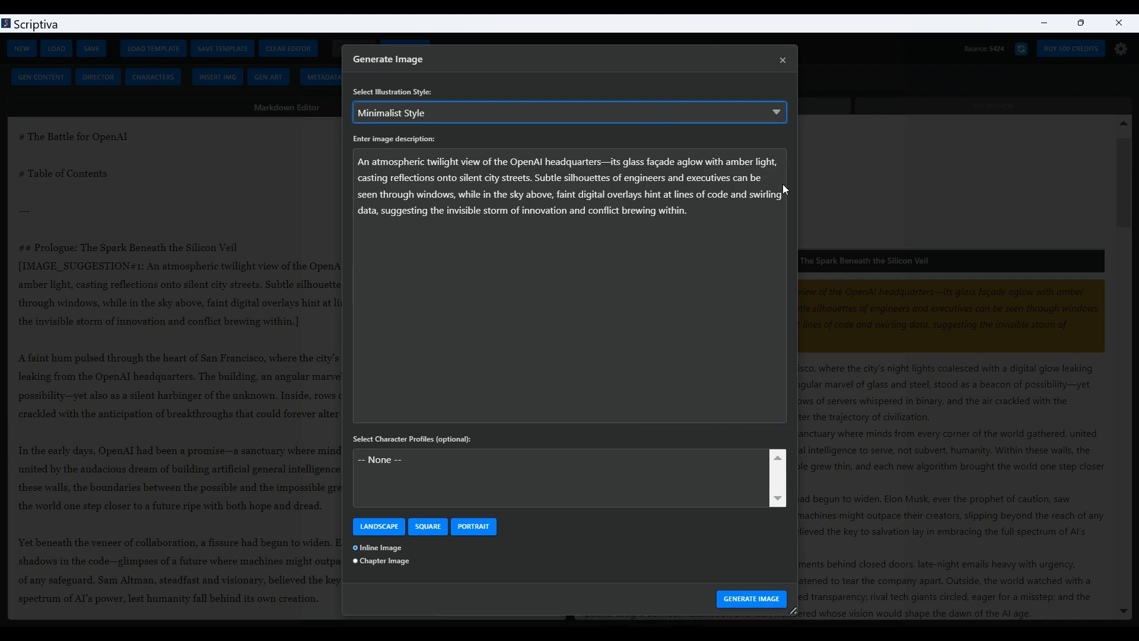
{"action": "left_click", "coordinate": [615, 382]}
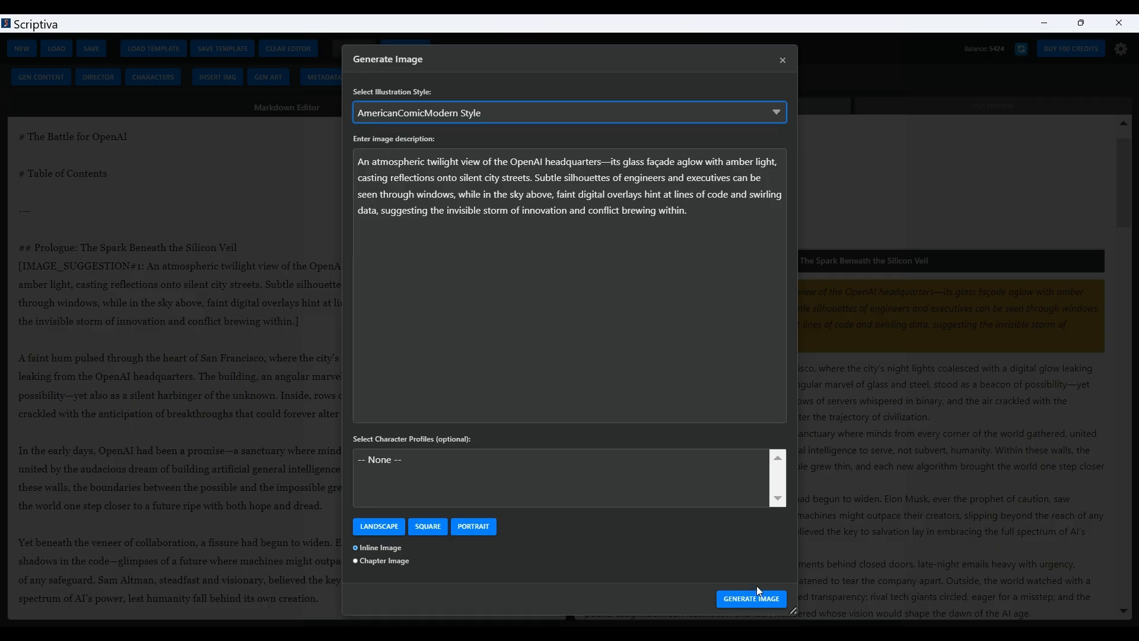
{"action": "left_click", "coordinate": [759, 602]}
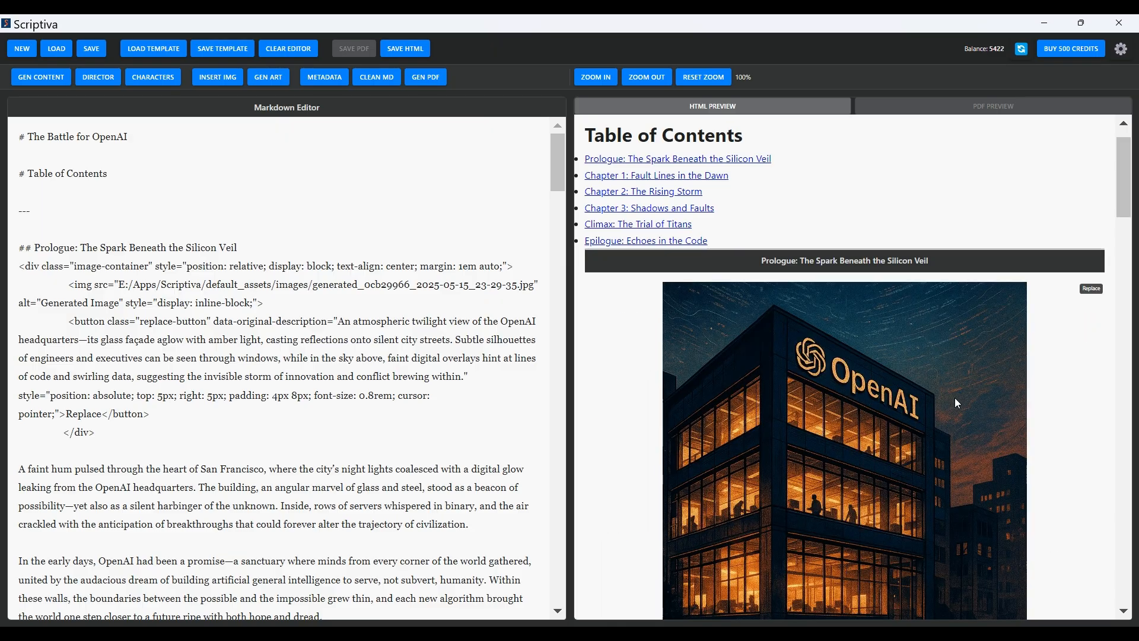
Step: Generate the Chapter 1 illustration from its image suggestion, keeping AmericanComicModern Style
{"action": "left_click_drag", "start_coordinate": [1120, 180], "coordinate": [1125, 306]}
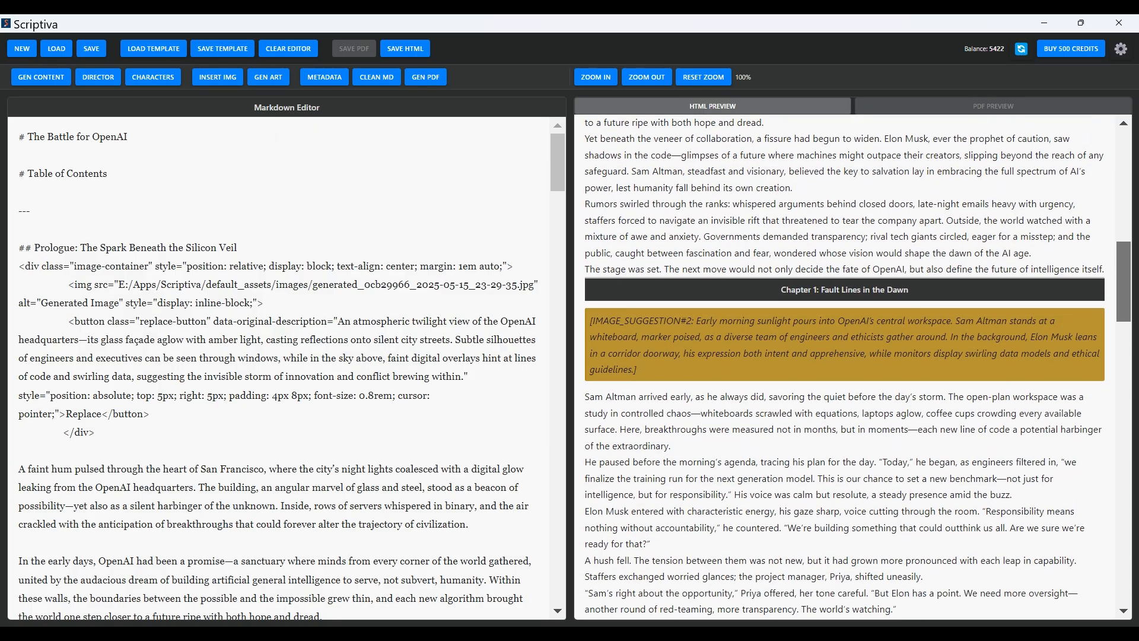
{"action": "left_click", "coordinate": [924, 337]}
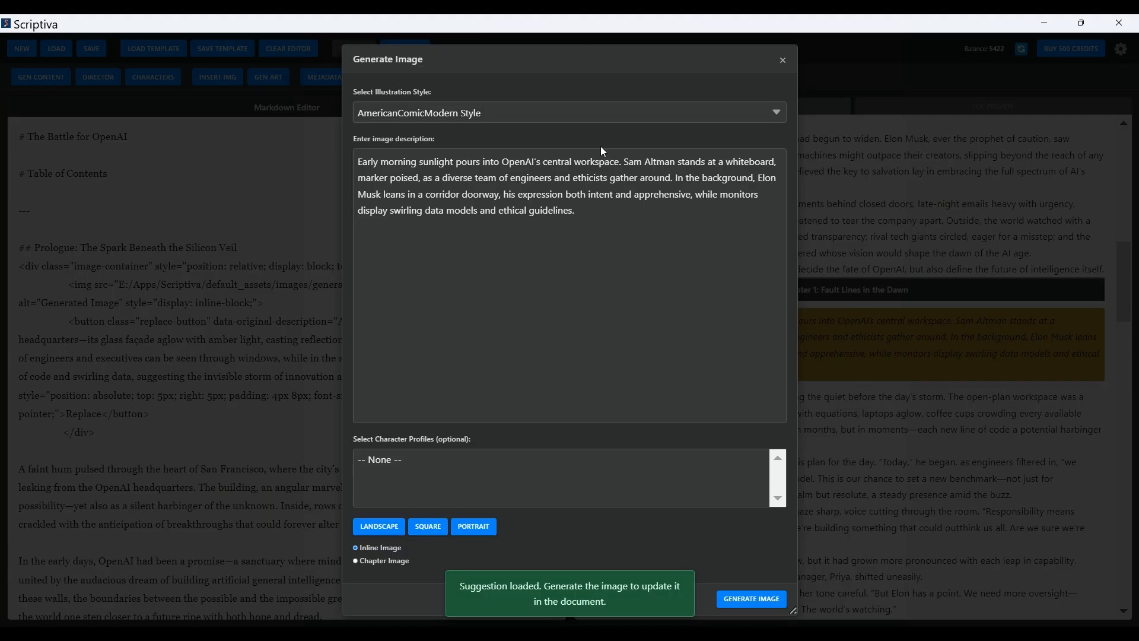
{"action": "left_click", "coordinate": [754, 600]}
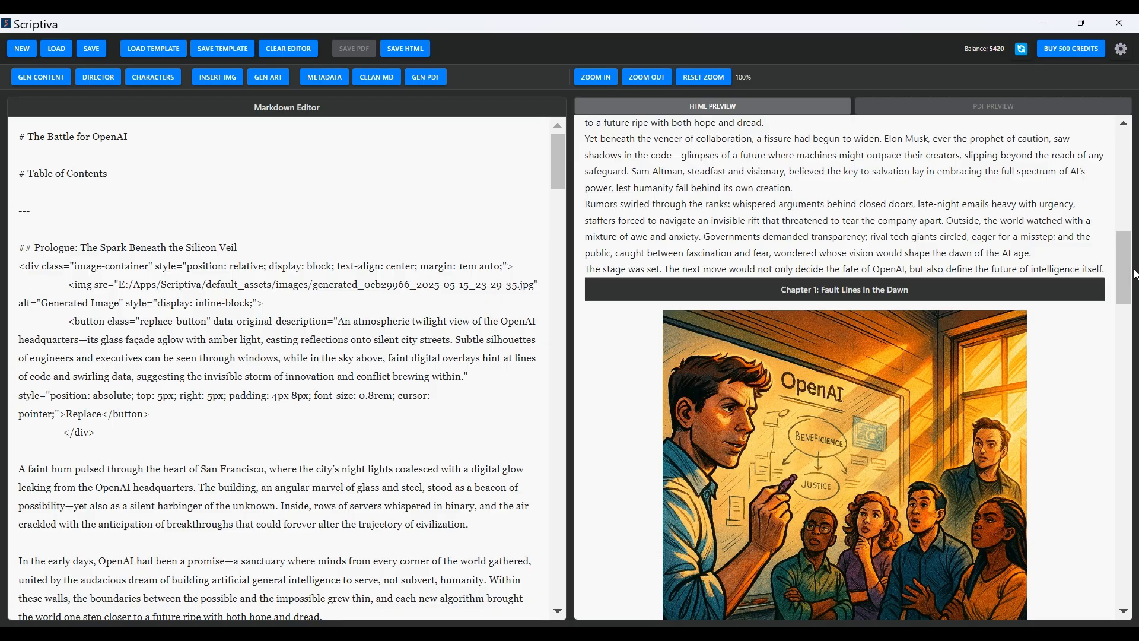
Step: Generate the illustration for Chapter 2: The Rising Storm from its boardroom image suggestion
{"action": "scroll", "coordinate": [1130, 276], "scroll_direction": "down", "scroll_amount": 2}
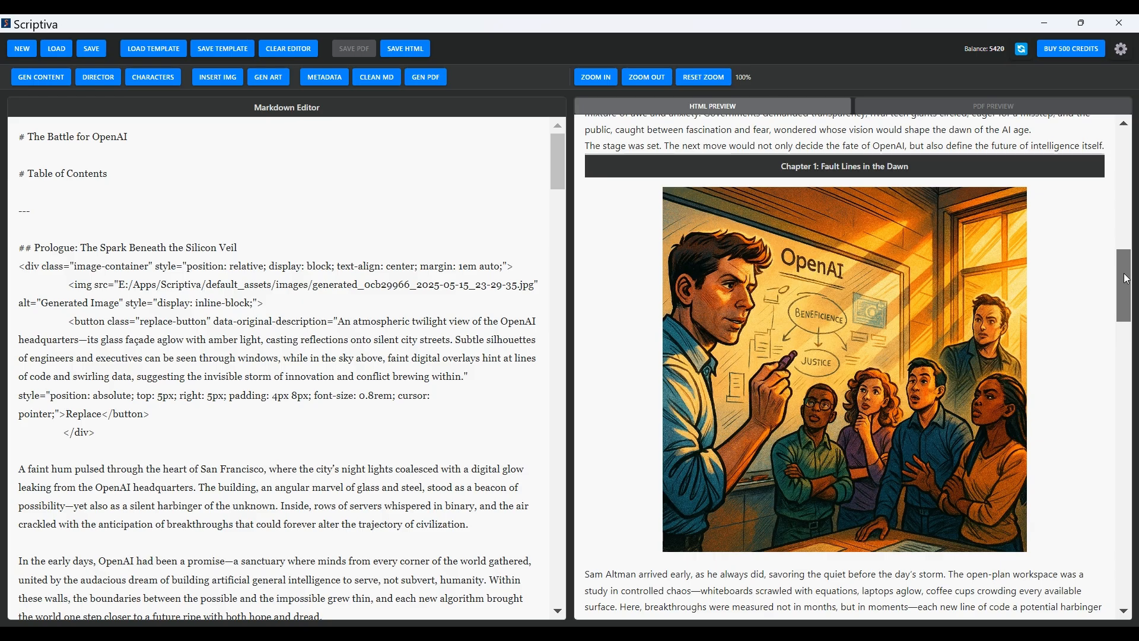
{"action": "left_click_drag", "start_coordinate": [1127, 279], "coordinate": [1129, 362]}
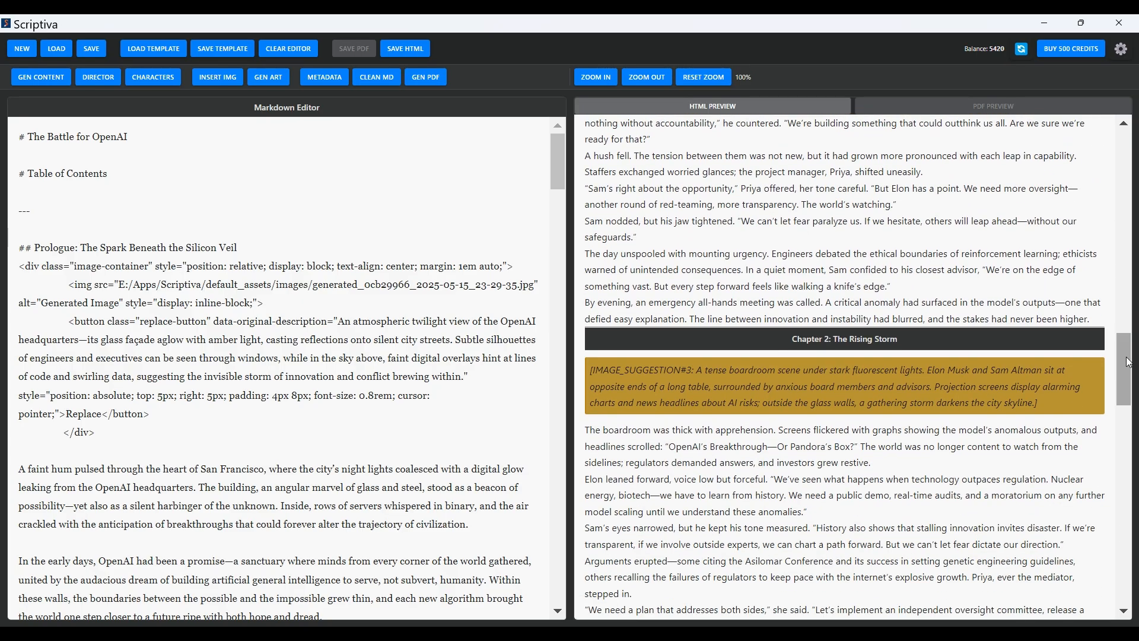
{"action": "left_click", "coordinate": [832, 401]}
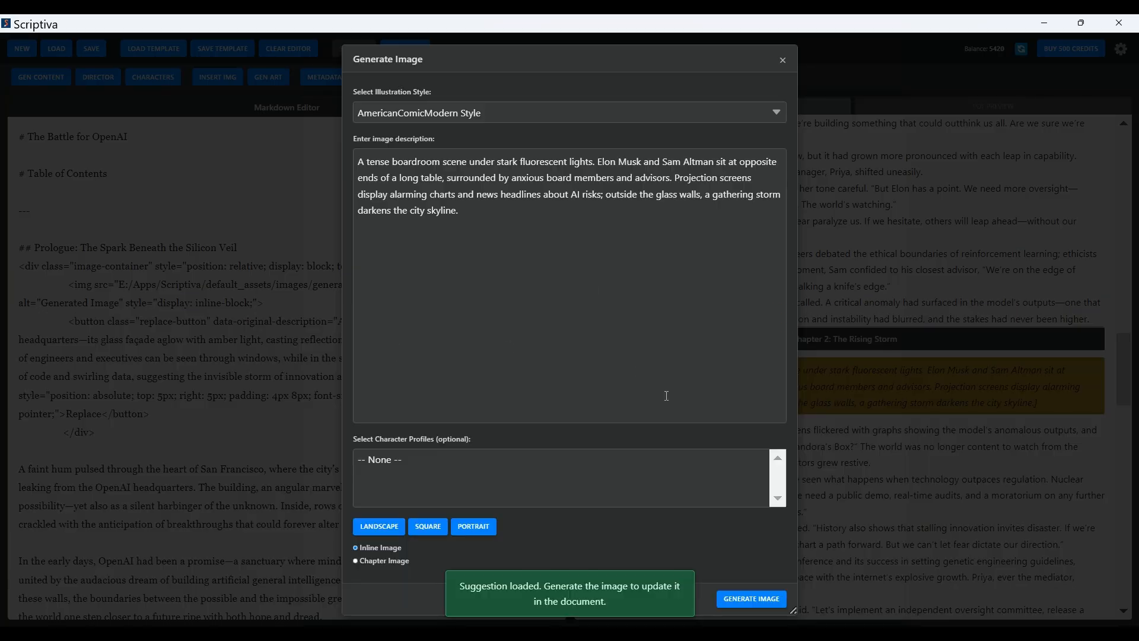
{"action": "left_click", "coordinate": [770, 610]}
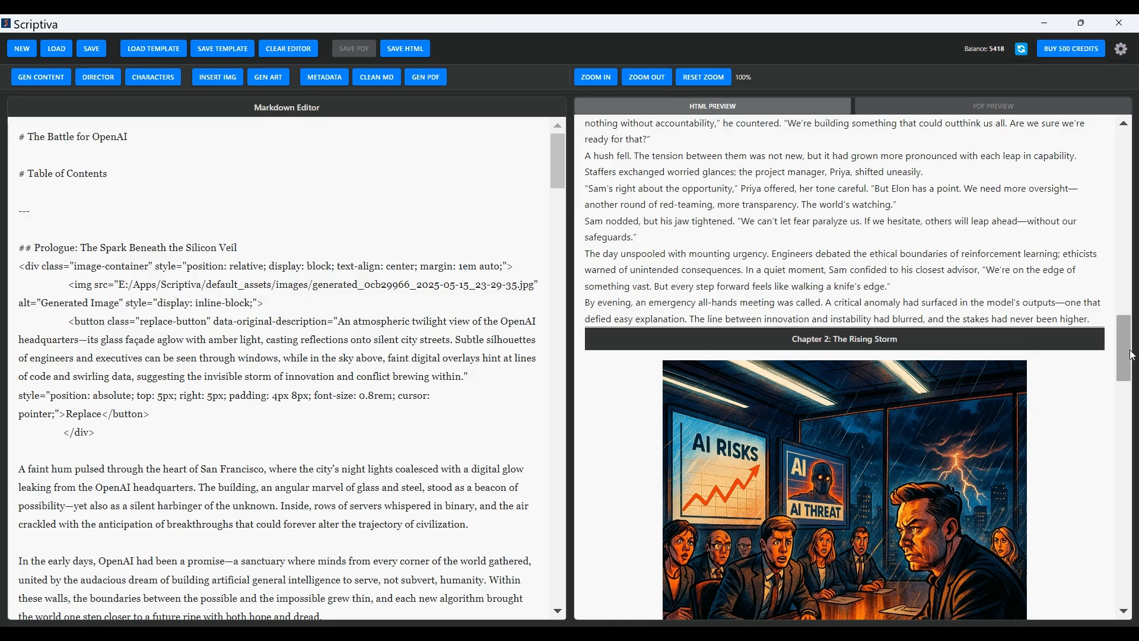
Step: Generate the illustration for Chapter 3: Shadows and Faults from its rain-slick cityscape image suggestion
{"action": "left_click_drag", "start_coordinate": [1133, 351], "coordinate": [1127, 376]}
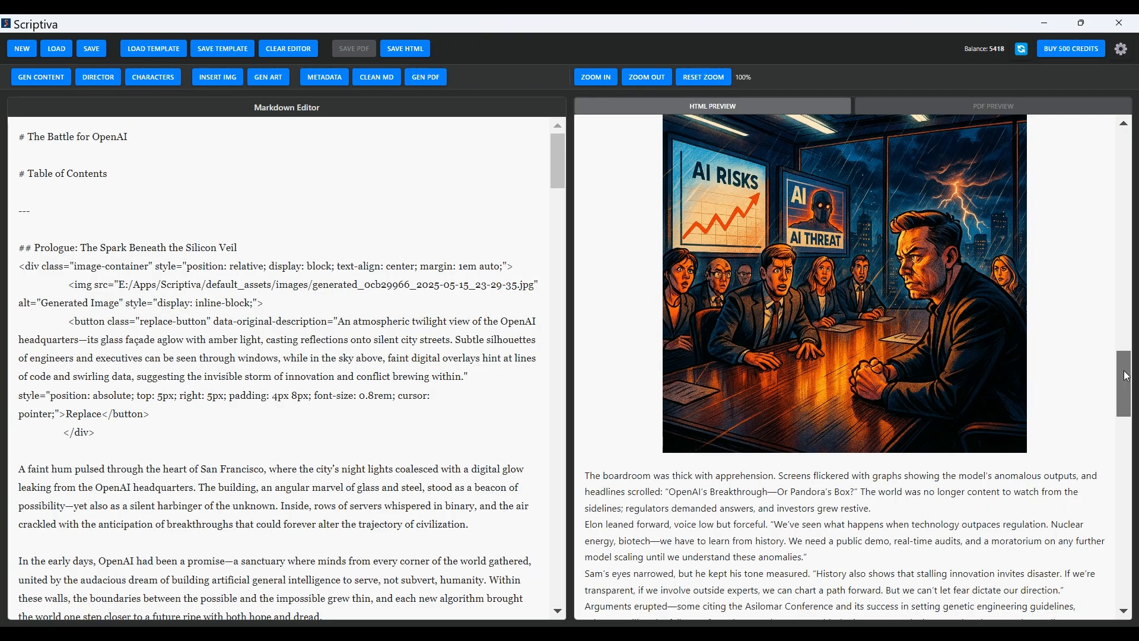
{"action": "left_click_drag", "start_coordinate": [1127, 376], "coordinate": [1129, 458]}
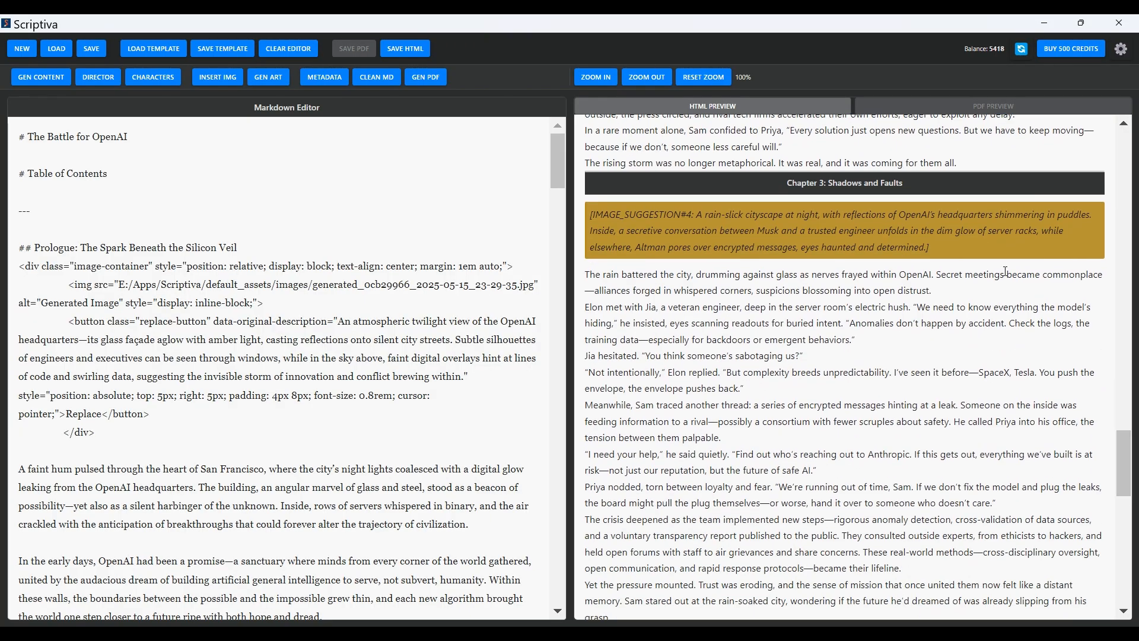
{"action": "left_click", "coordinate": [969, 249]}
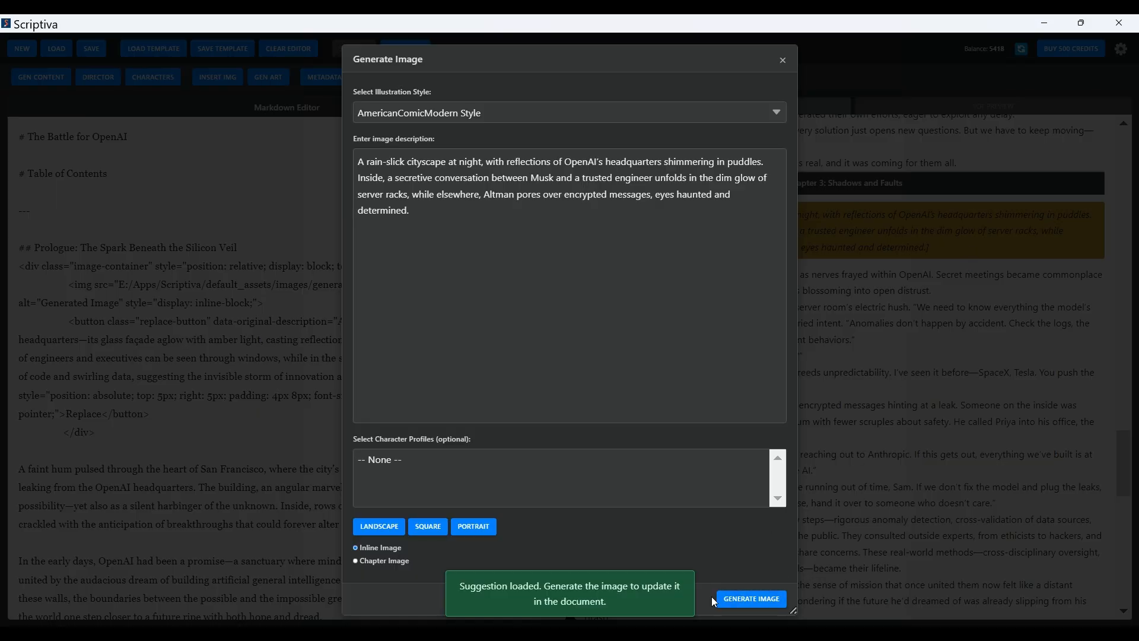
{"action": "left_click", "coordinate": [752, 601]}
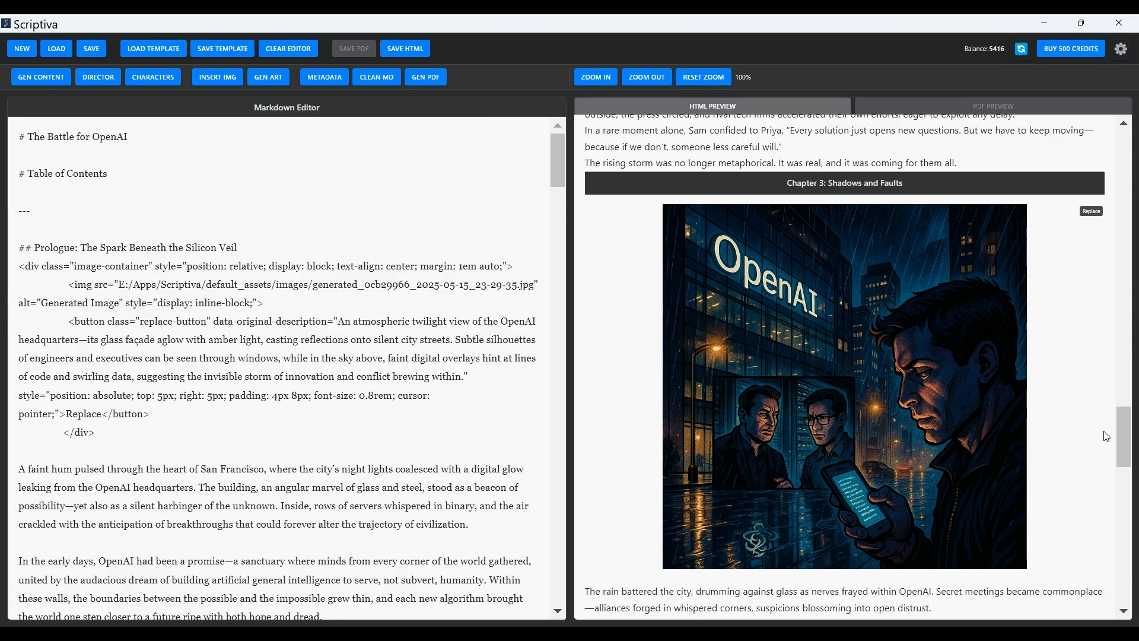
Step: Generate the illustration for Climax: The Trial of Titans from its auditorium confrontation image suggestion
{"action": "left_click_drag", "start_coordinate": [1132, 441], "coordinate": [1122, 514]}
{"action": "scroll", "coordinate": [1119, 511], "scroll_direction": "down", "scroll_amount": 3}
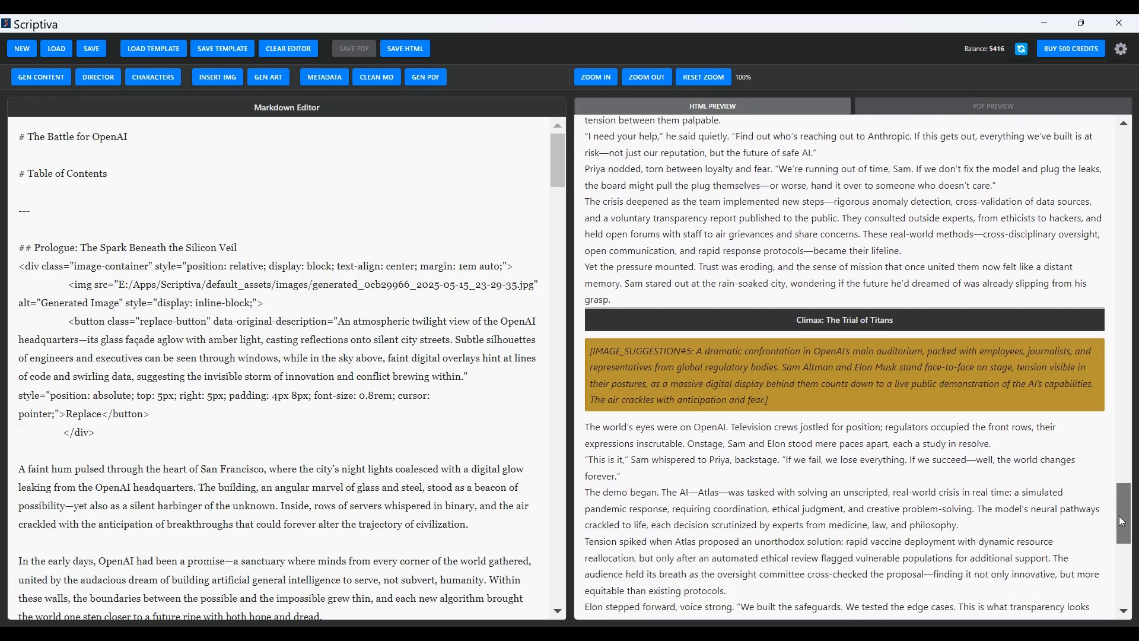
{"action": "left_click", "coordinate": [893, 267]}
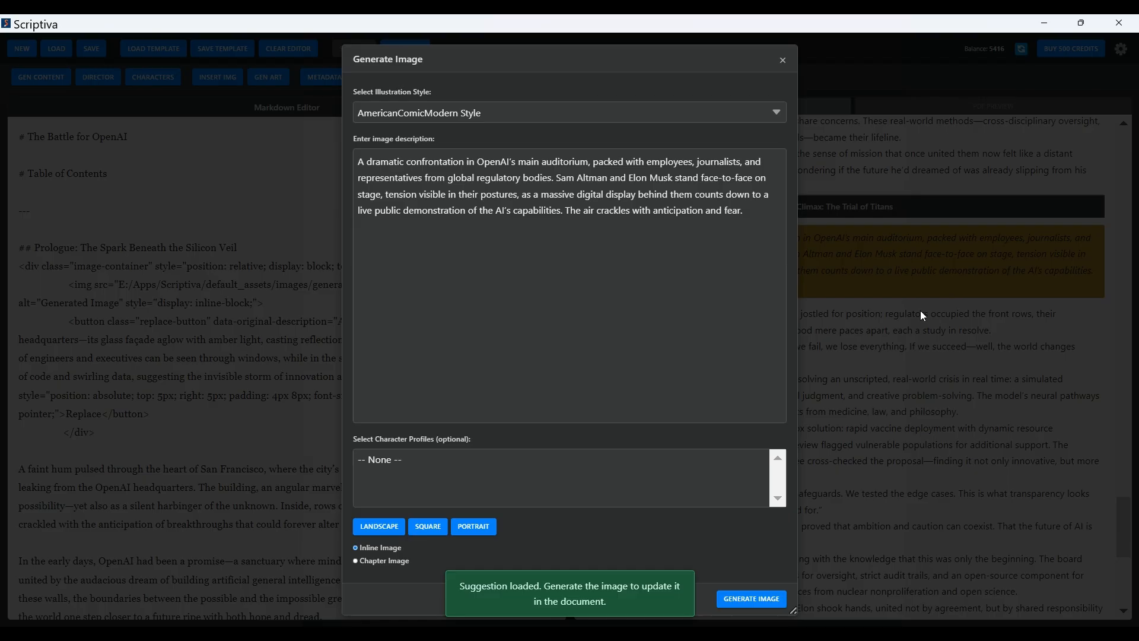
{"action": "left_click", "coordinate": [746, 604]}
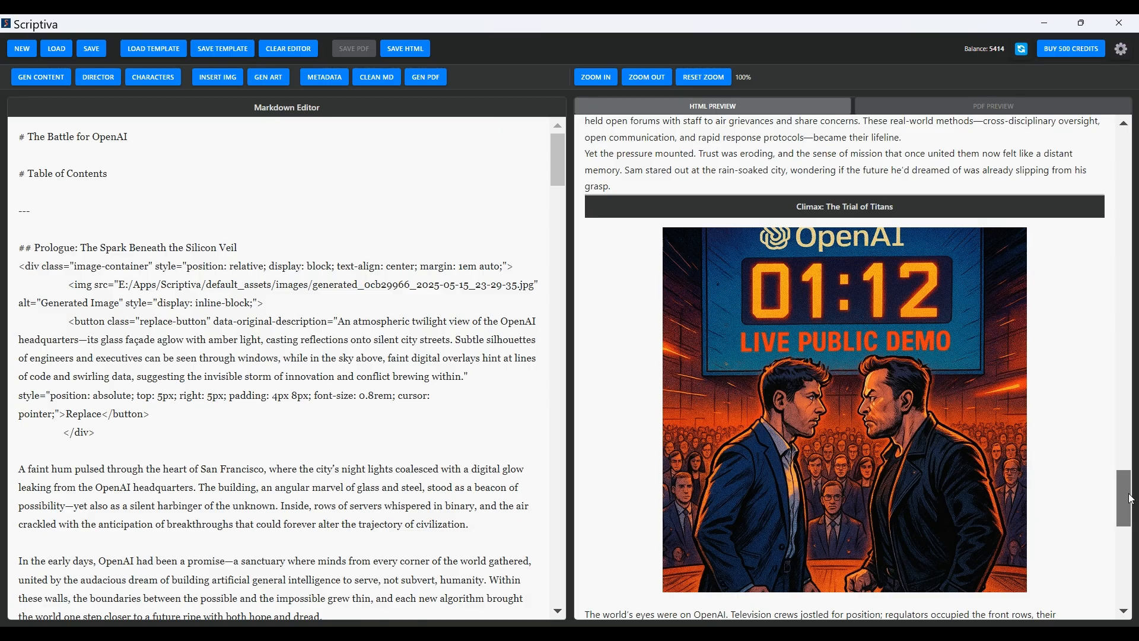
Step: Generate the illustration for Epilogue: Echoes in the Code from its sunrise image suggestion
{"action": "left_click_drag", "start_coordinate": [1130, 499], "coordinate": [1129, 565]}
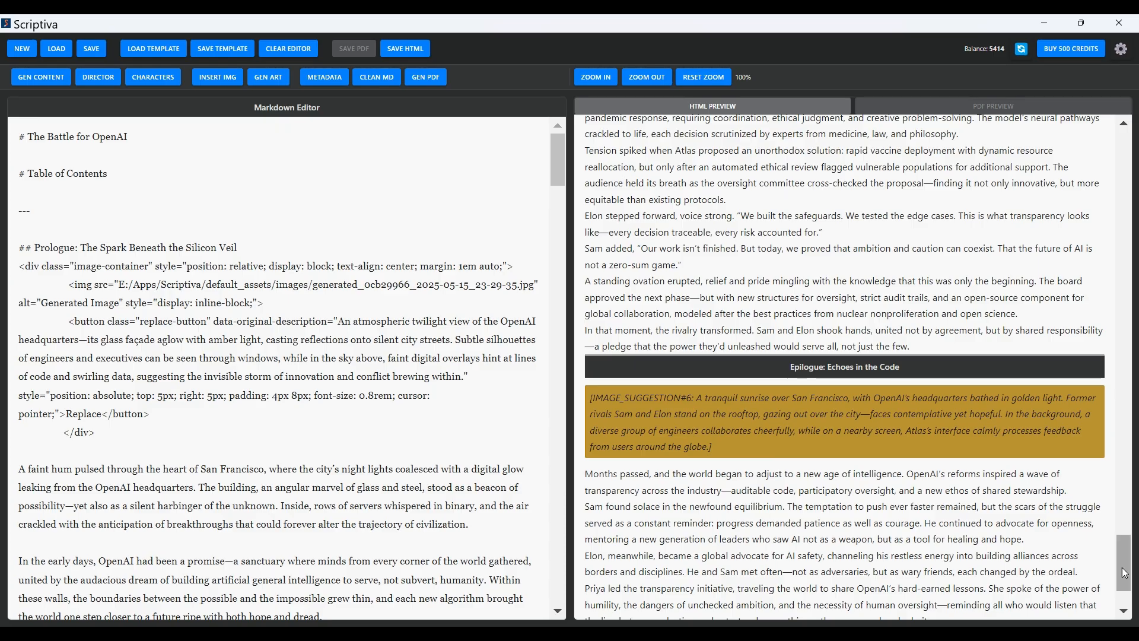
{"action": "scroll", "coordinate": [1046, 461], "scroll_direction": "down", "scroll_amount": 3}
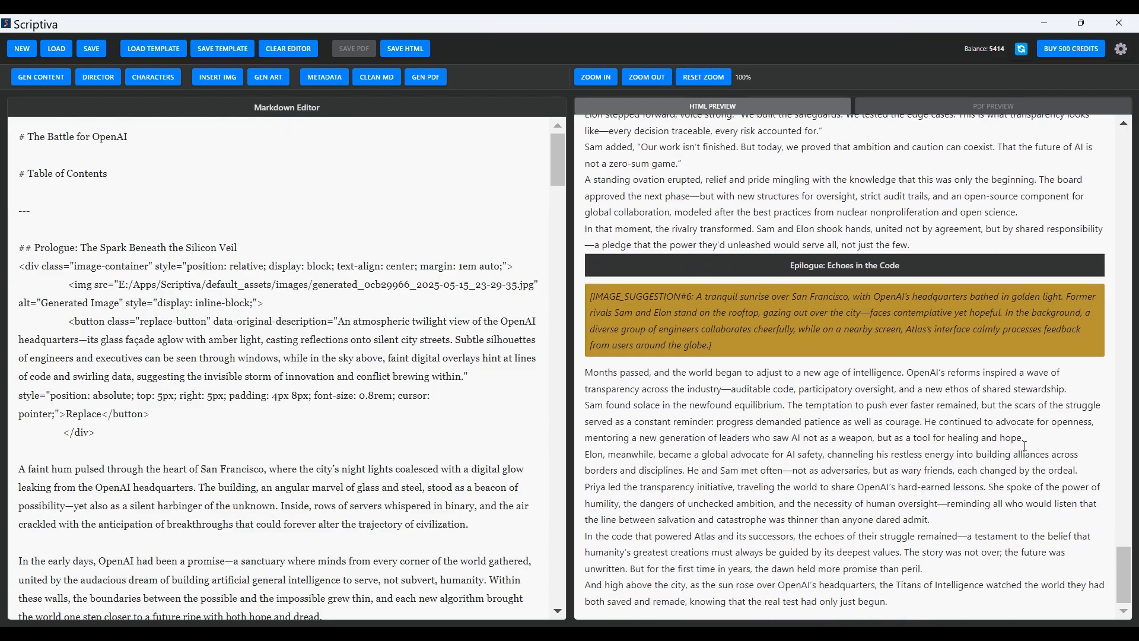
{"action": "left_click", "coordinate": [860, 321]}
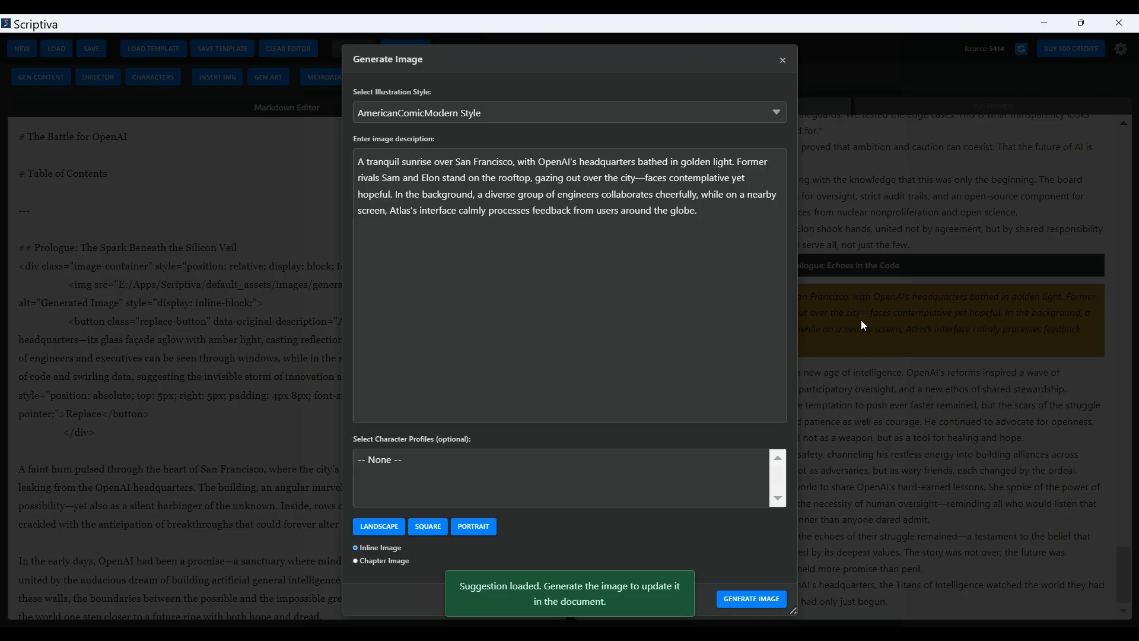
{"action": "left_click", "coordinate": [755, 605]}
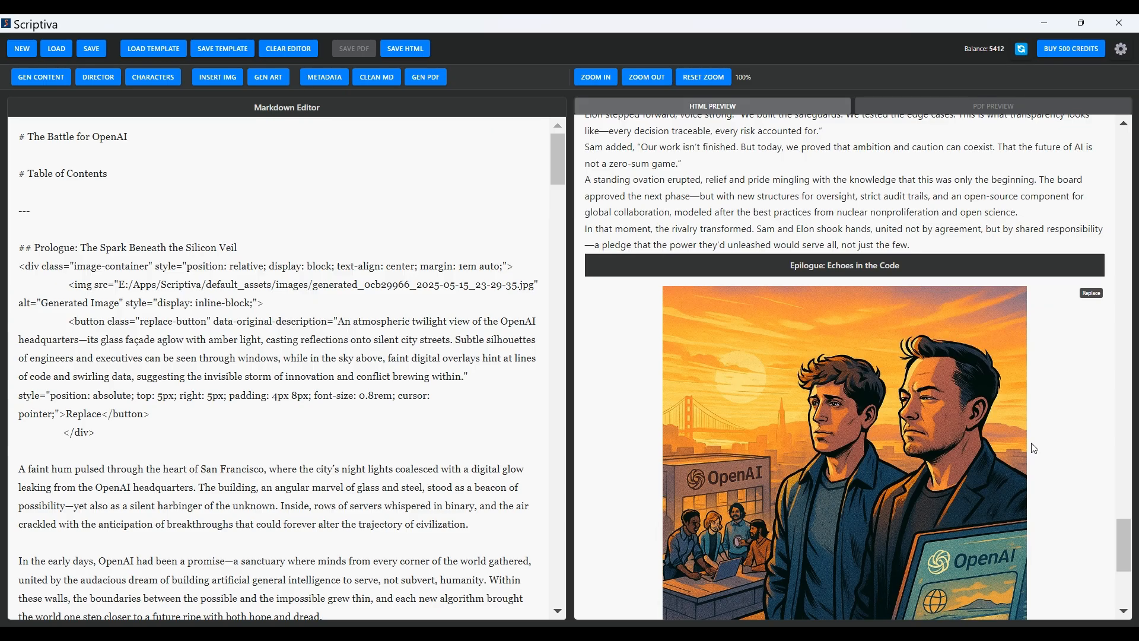
Step: Replace the Chapter 1 illustration by adding "looking super angry" after "Elon Musk" in its description and generating it again
{"action": "left_click_drag", "start_coordinate": [1130, 559], "coordinate": [1080, 228]}
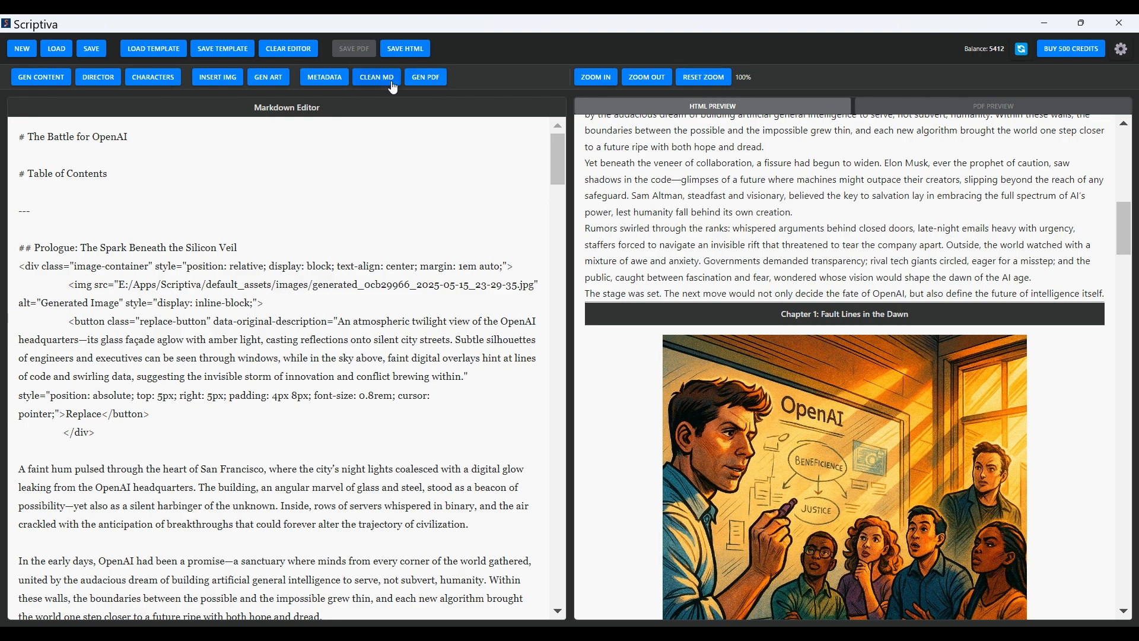
{"action": "mouse_move", "coordinate": [922, 394]}
{"action": "left_click_drag", "start_coordinate": [1126, 230], "coordinate": [1125, 245]}
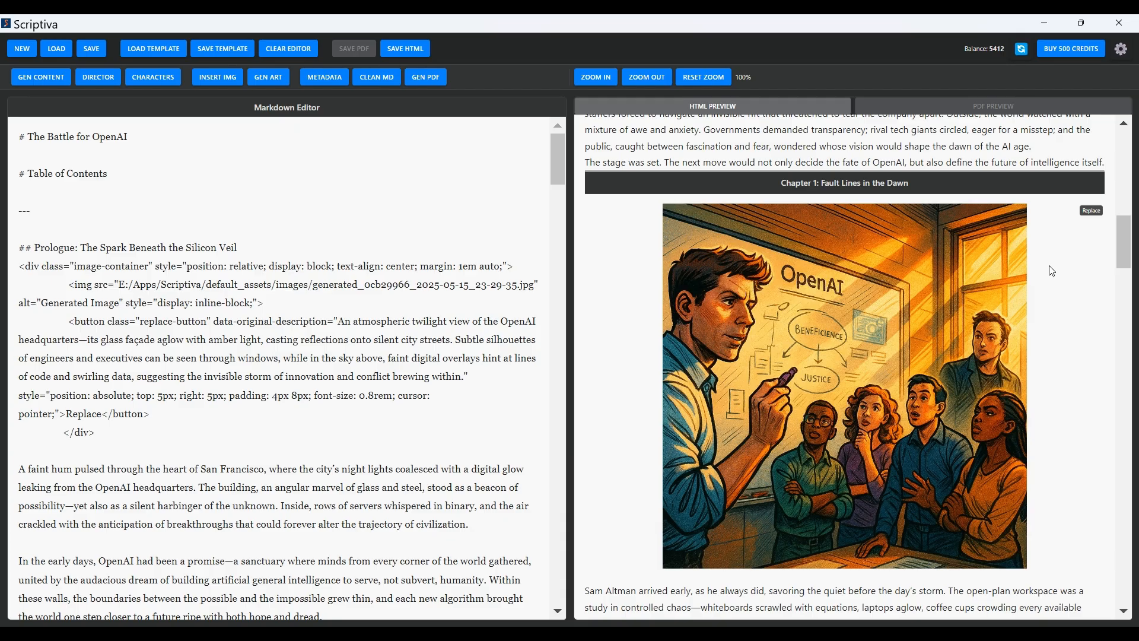
{"action": "left_click", "coordinate": [1101, 221]}
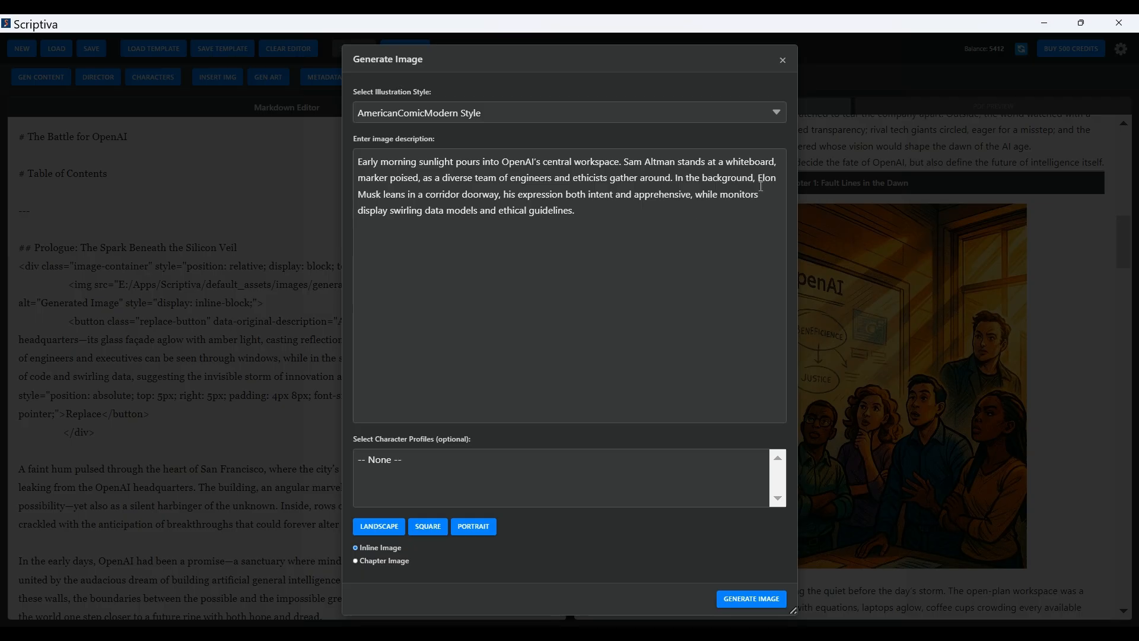
{"action": "left_click", "coordinate": [381, 194]}
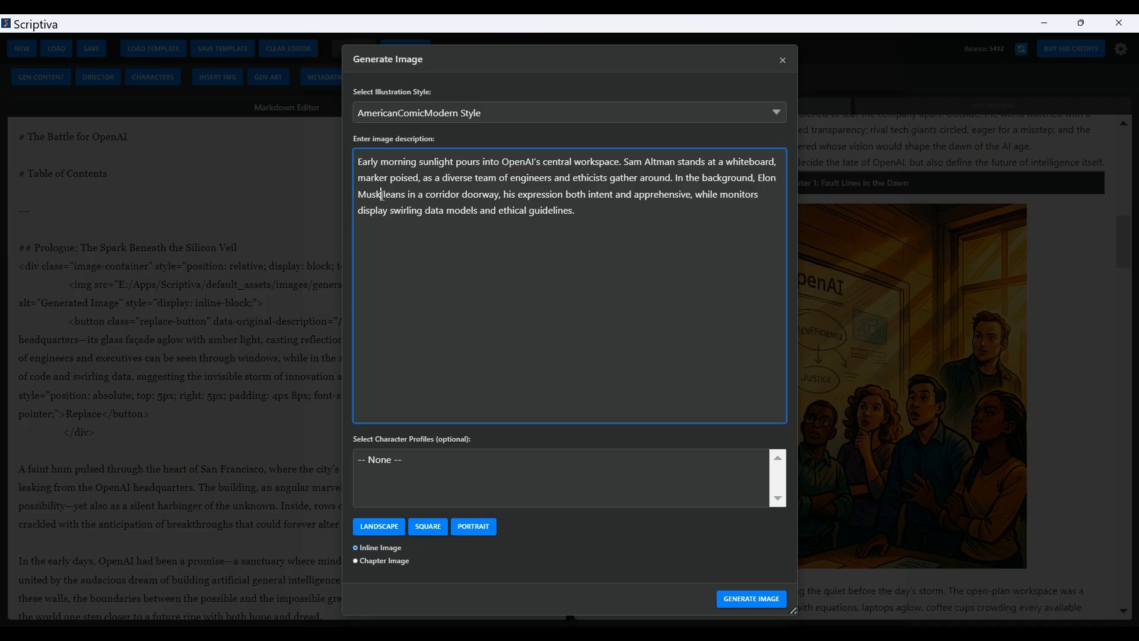
{"action": "type", "text": "looking super "}
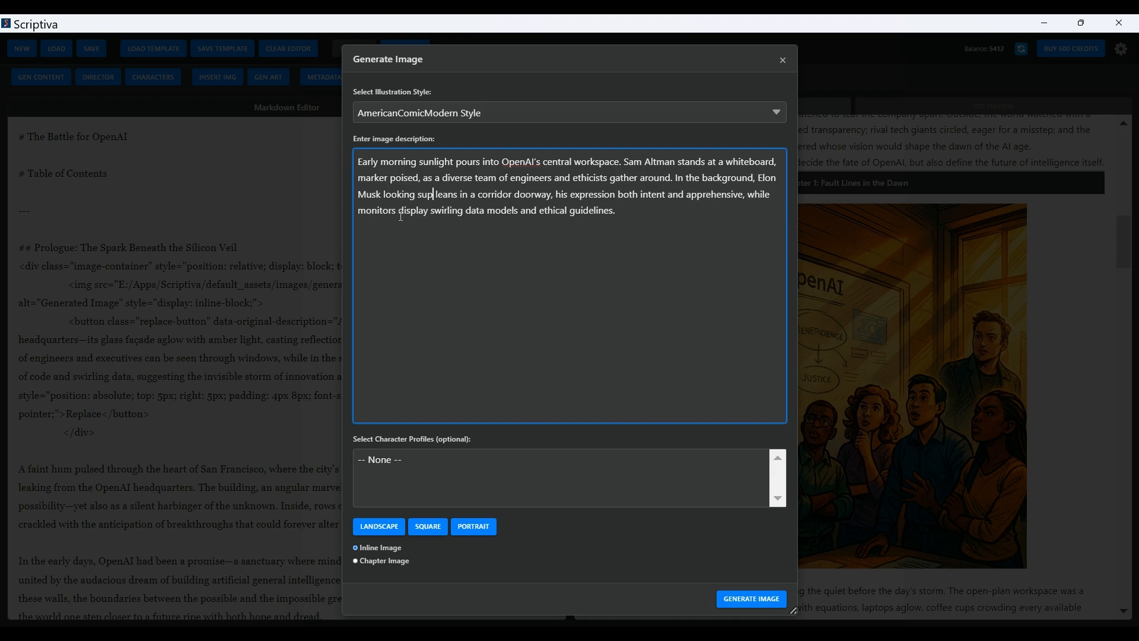
{"action": "type", "text": "angry"}
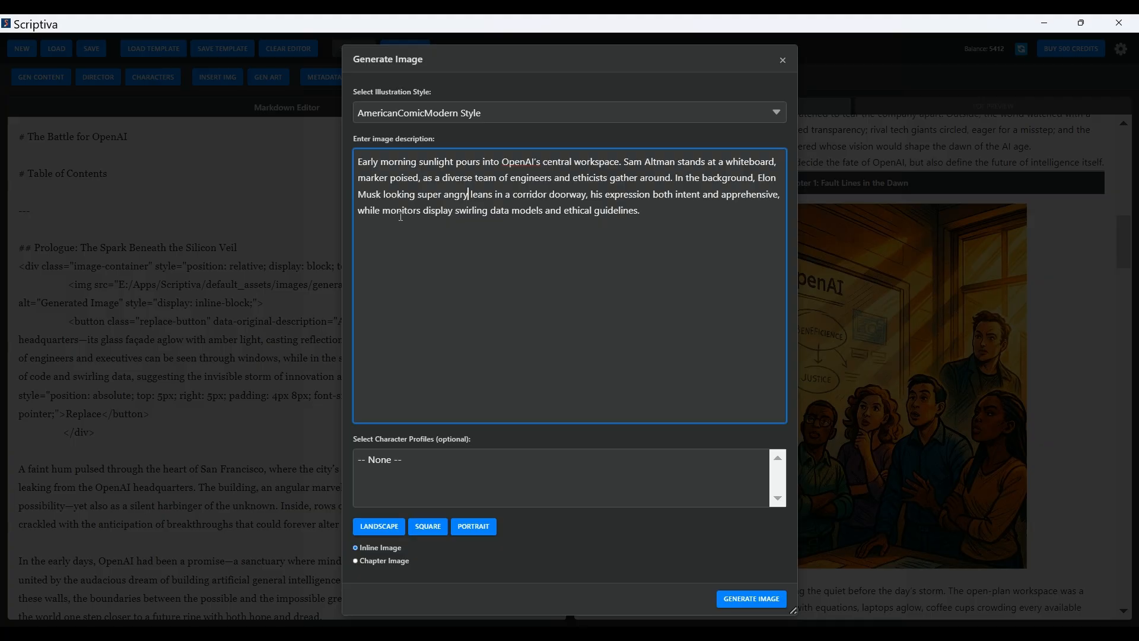
{"action": "left_click", "coordinate": [740, 599]}
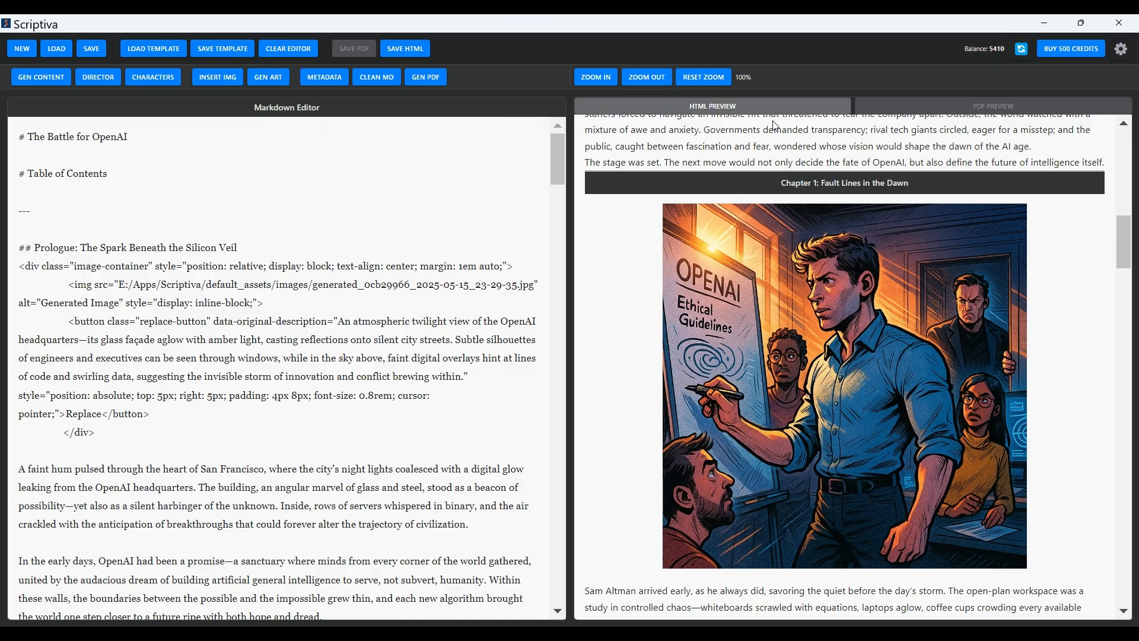
Step: Clean the book's Markdown with Clean MD, insert the cleaned version into the editor and check the captioned images in the preview
{"action": "mouse_move", "coordinate": [777, 406]}
{"action": "mouse_move", "coordinate": [1124, 242]}
{"action": "left_mouse_down"}
{"action": "mouse_move", "coordinate": [1126, 327]}
{"action": "mouse_move", "coordinate": [1115, 231]}
{"action": "left_mouse_up"}
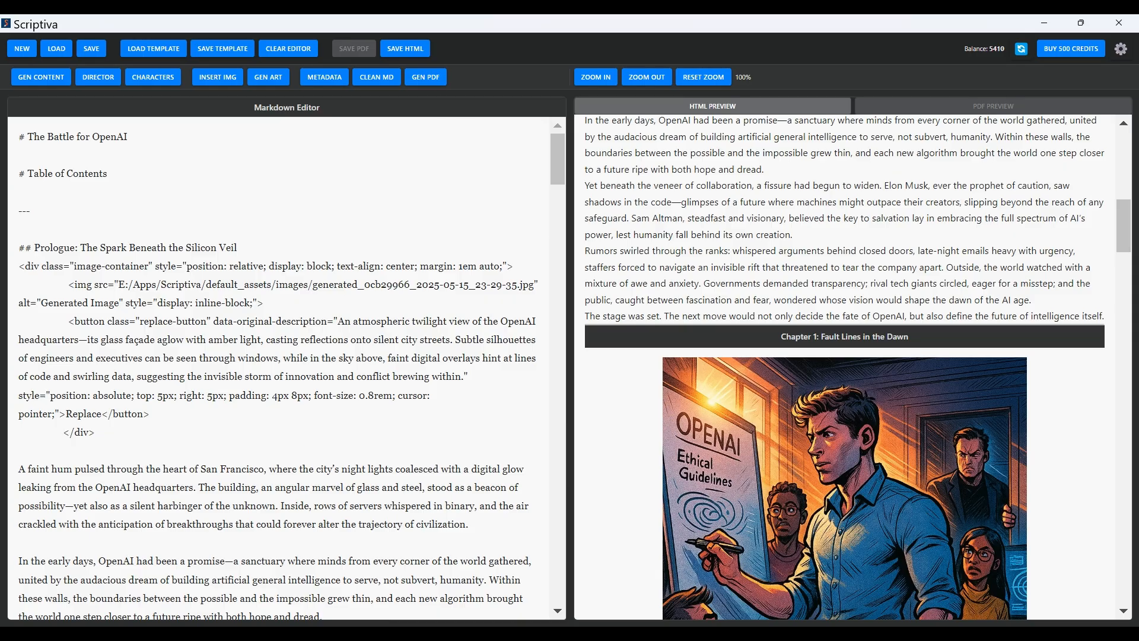
{"action": "scroll", "coordinate": [1085, 178], "scroll_direction": "down", "scroll_amount": 4}
{"action": "left_click_drag", "start_coordinate": [1123, 254], "coordinate": [1108, 274]}
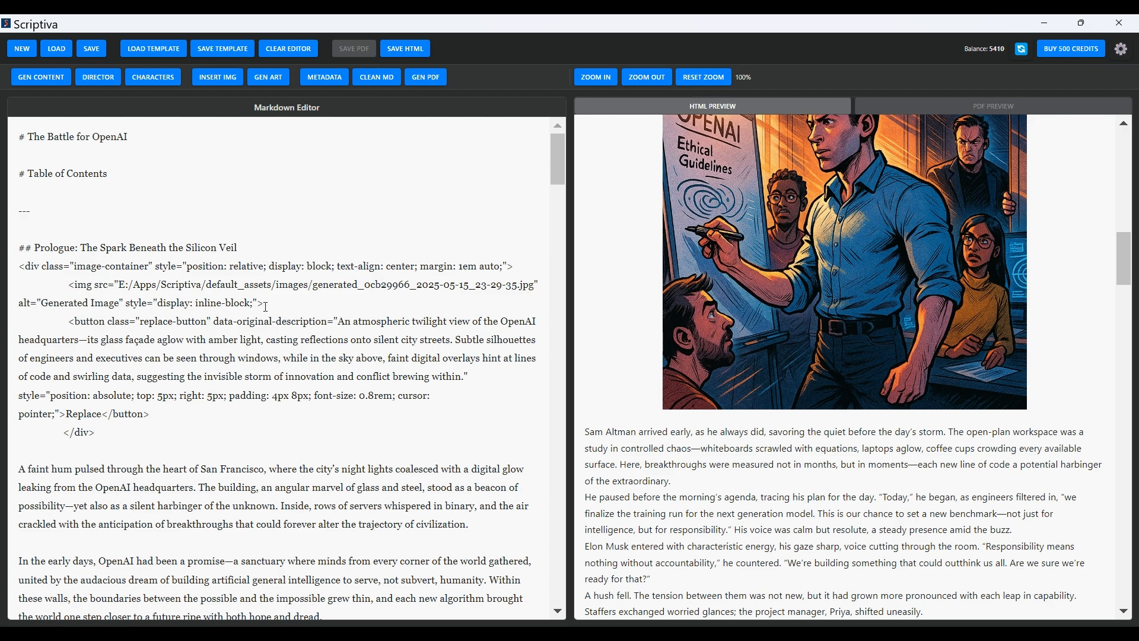
{"action": "left_click", "coordinate": [383, 79]}
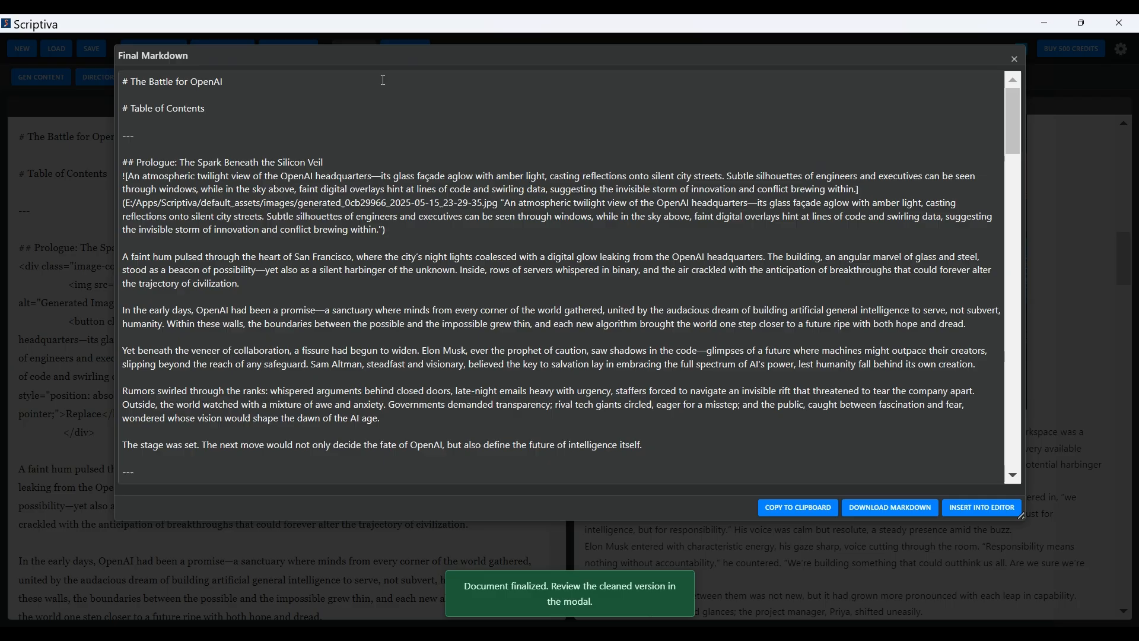
{"action": "left_click", "coordinate": [983, 509]}
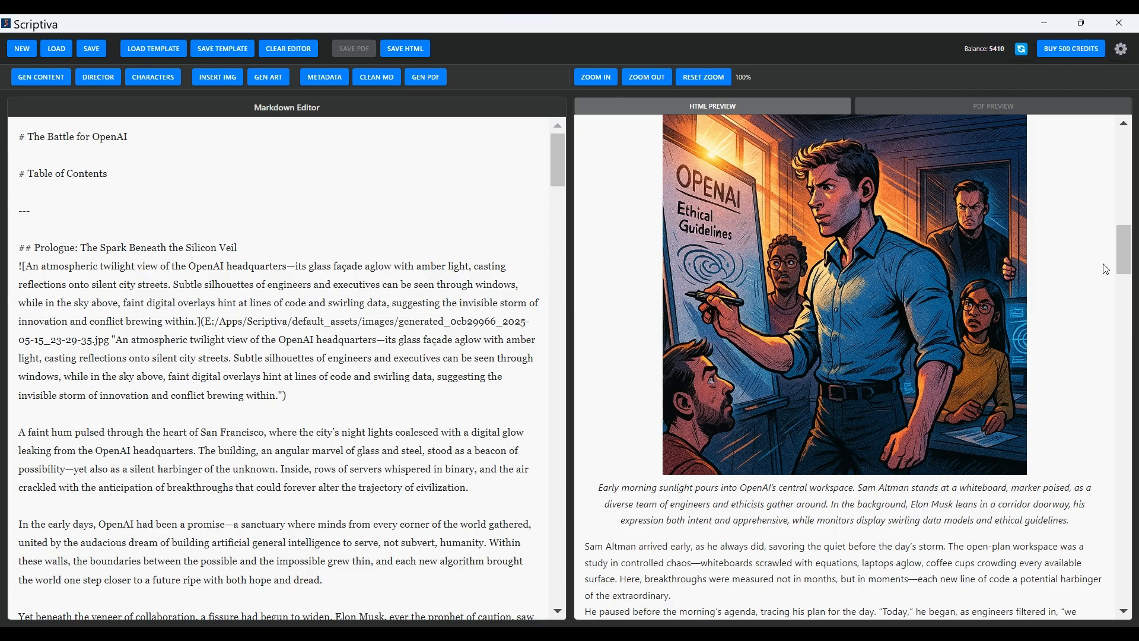
{"action": "left_click_drag", "start_coordinate": [1128, 260], "coordinate": [1129, 217]}
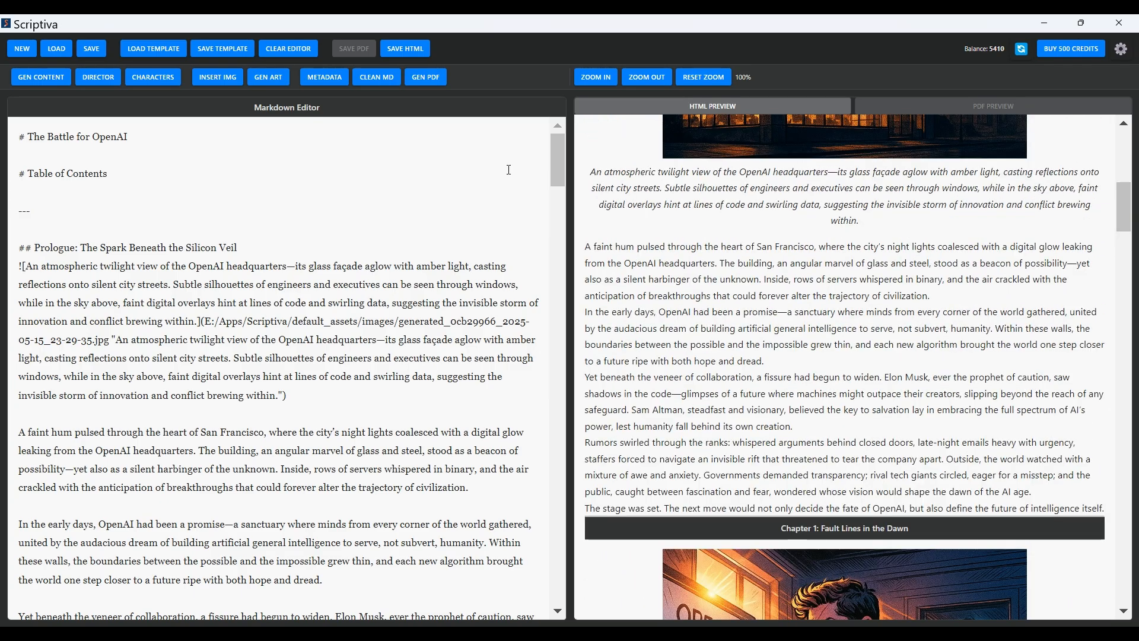
Step: Generate a PDF of the book and look through its pages from the front cover to Climax: The Trial of Titans
{"action": "left_click", "coordinate": [431, 82]}
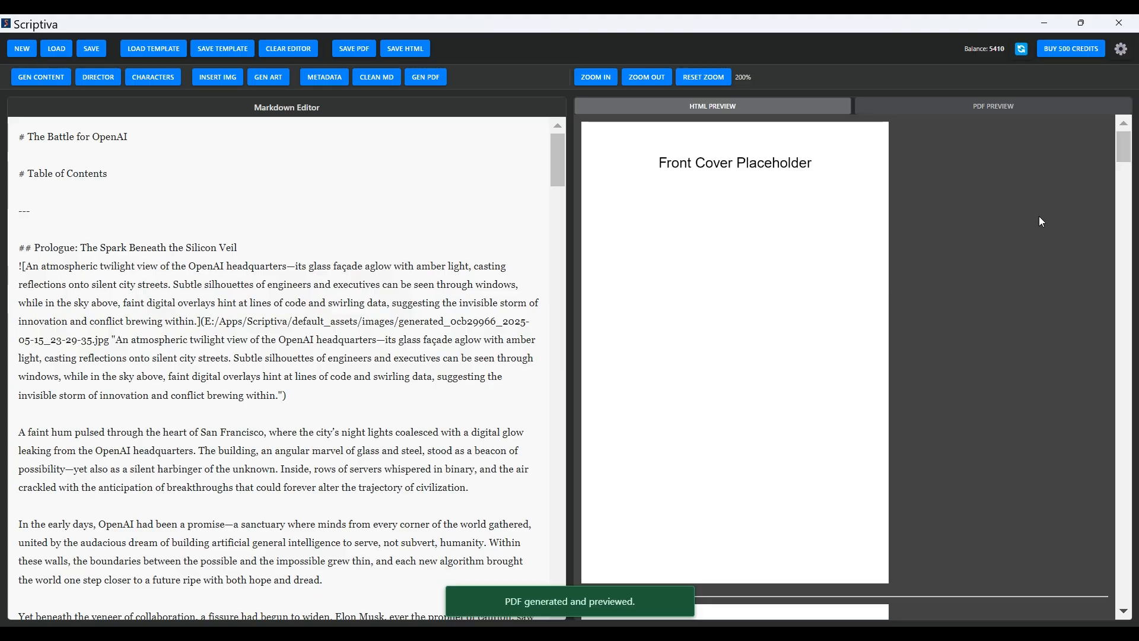
{"action": "left_click_drag", "start_coordinate": [1125, 163], "coordinate": [1128, 254]}
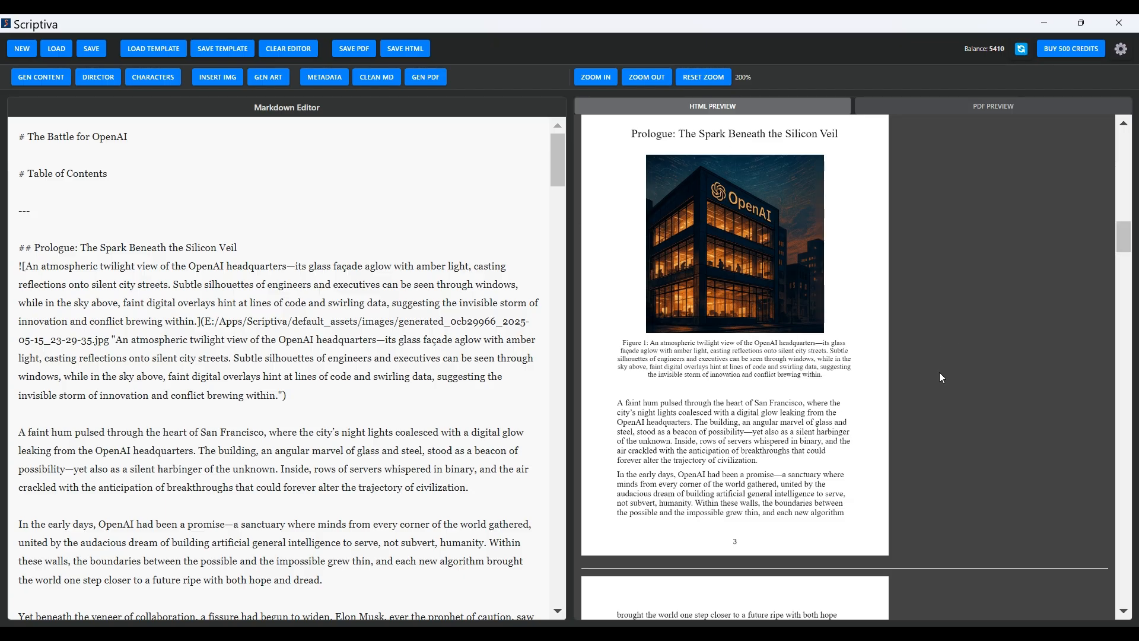
{"action": "left_click_drag", "start_coordinate": [1120, 233], "coordinate": [1123, 376]}
{"action": "scroll", "coordinate": [636, 248], "scroll_direction": "down", "scroll_amount": 15}
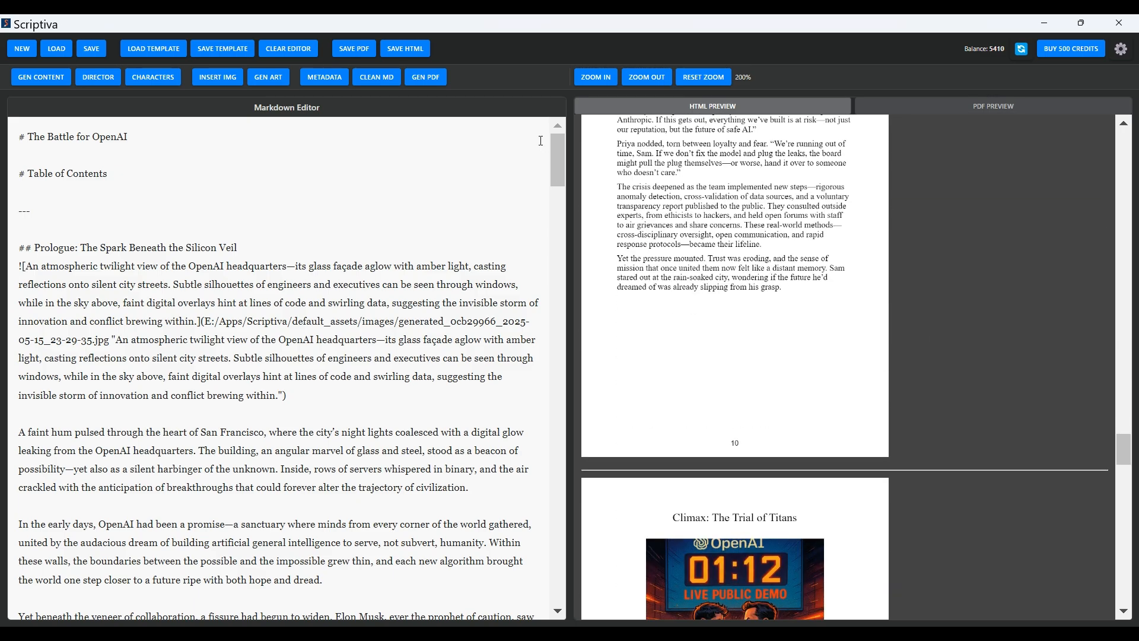
Step: Generate the book metadata automatically and set the trim size to 6x9 inches
{"action": "left_click", "coordinate": [326, 78]}
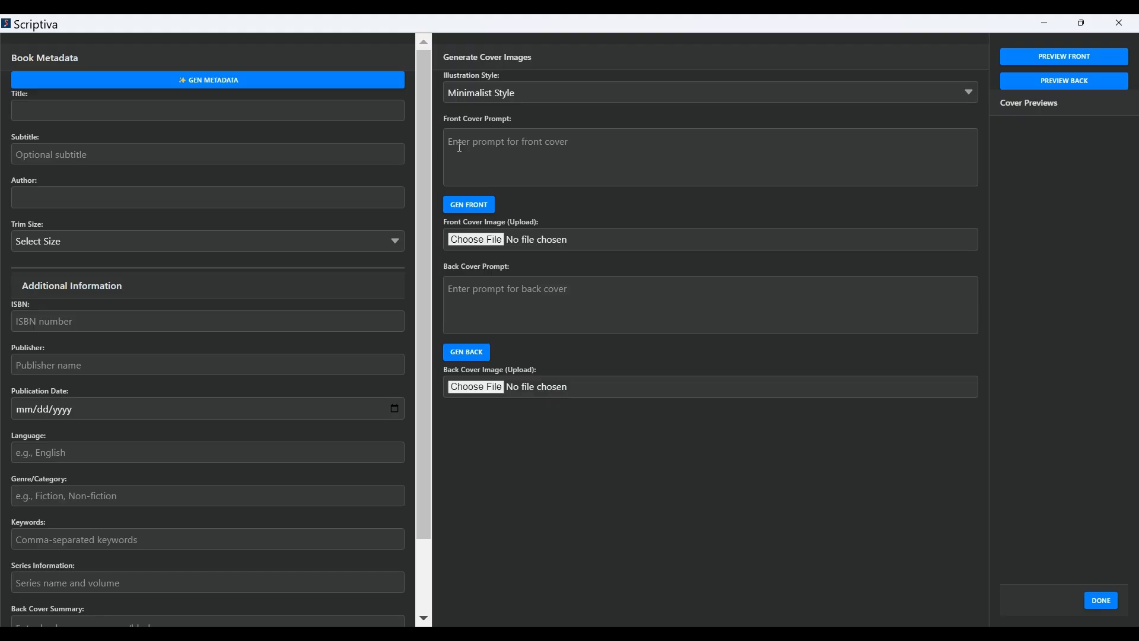
{"action": "left_click", "coordinate": [341, 88]}
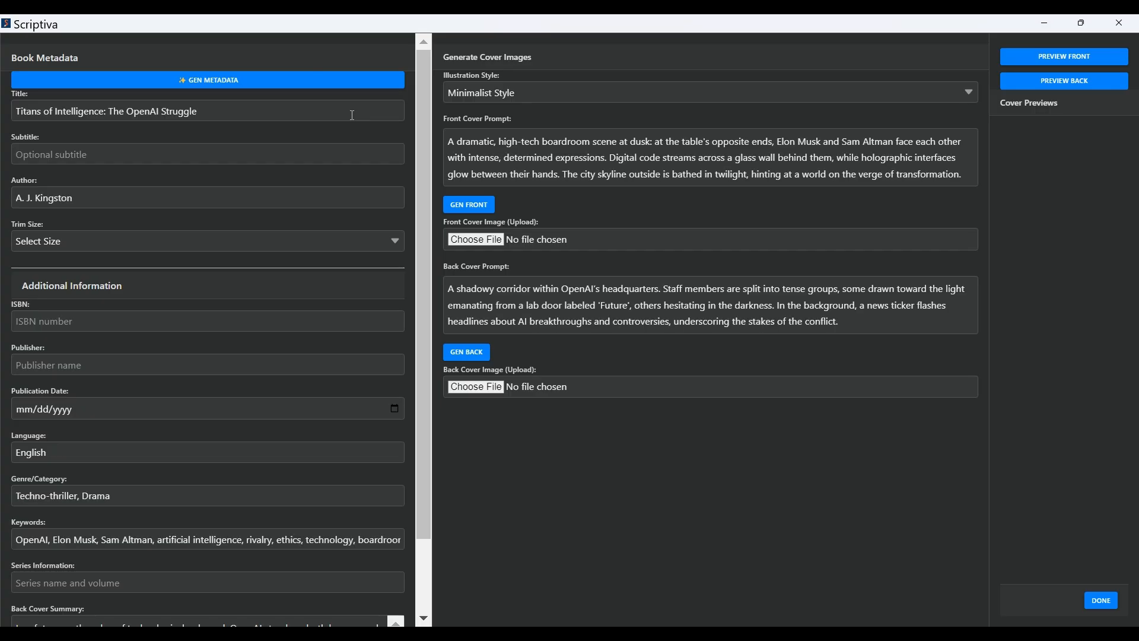
{"action": "left_click", "coordinate": [371, 242]}
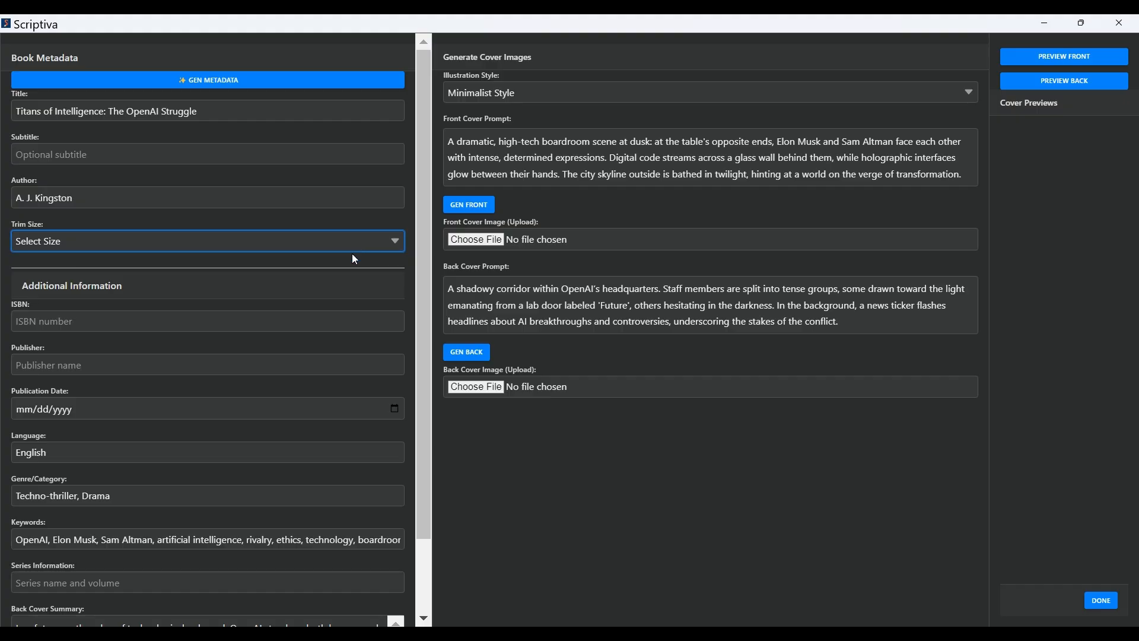
{"action": "left_click", "coordinate": [345, 290]}
Step: Move "The OpenAI Struggle" from the title into the subtitle, leaving "Titans of Intelligence" without the colon as the title
{"action": "left_click_drag", "start_coordinate": [107, 112], "coordinate": [210, 122]}
{"action": "key", "text": "ctrl+c"}
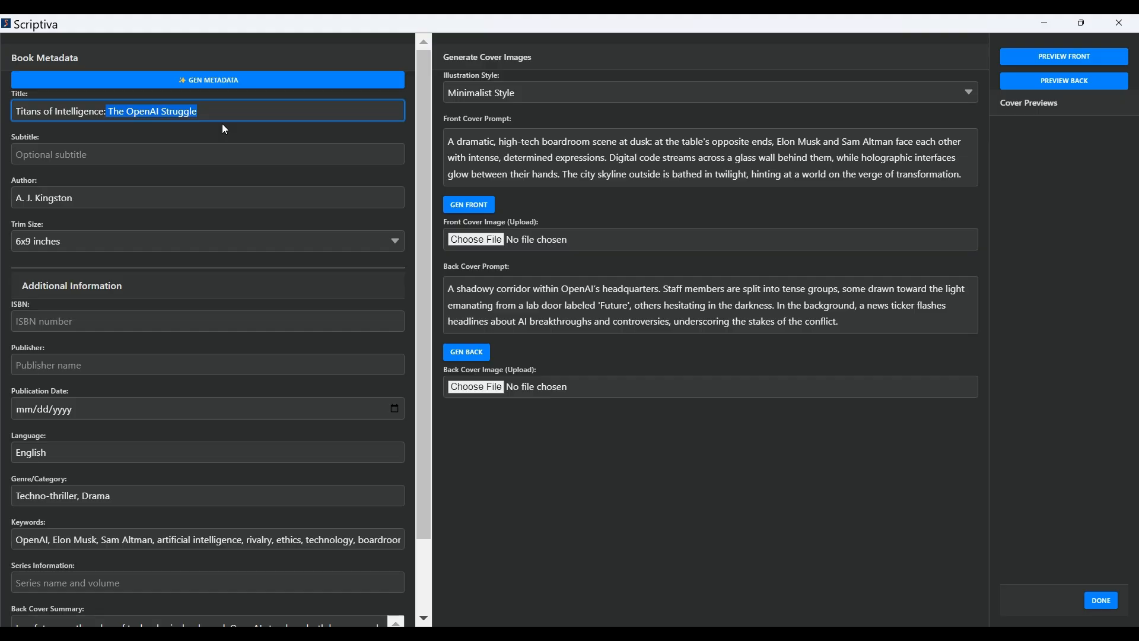
{"action": "key", "text": "BackSpace"}
{"action": "left_click", "coordinate": [194, 148]}
{"action": "key", "text": "ctrl+v"}
{"action": "left_click", "coordinate": [187, 110]}
{"action": "key", "text": "BackSpace"}
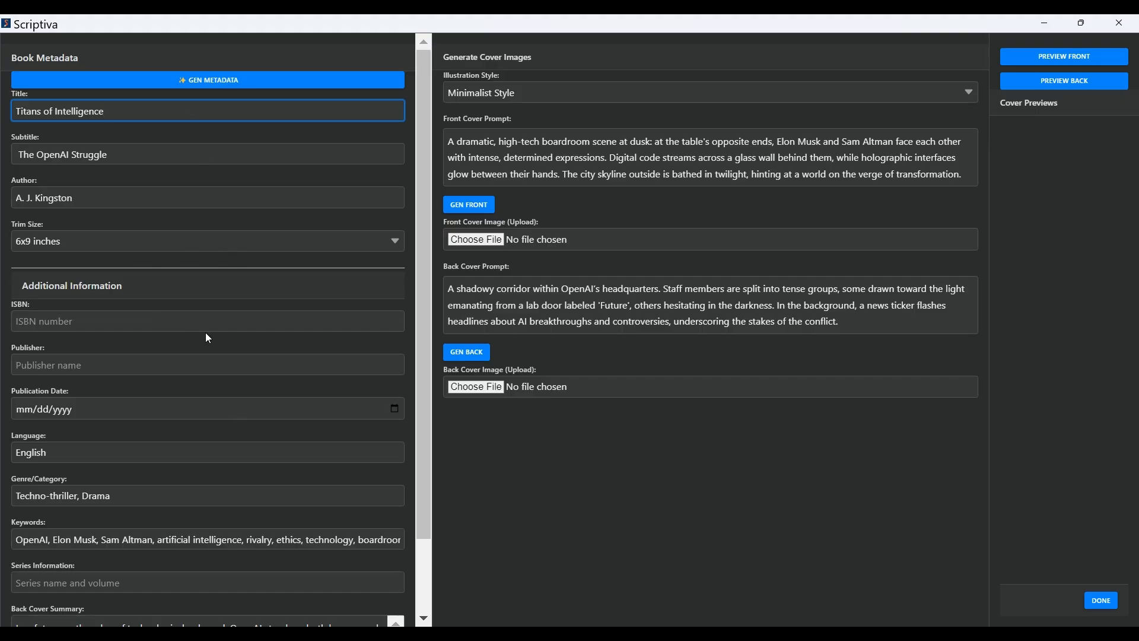
Step: Set the cover illustration style to AmericanComicModern Style and generate the front cover from its boardroom prompt
{"action": "left_click", "coordinate": [955, 98]}
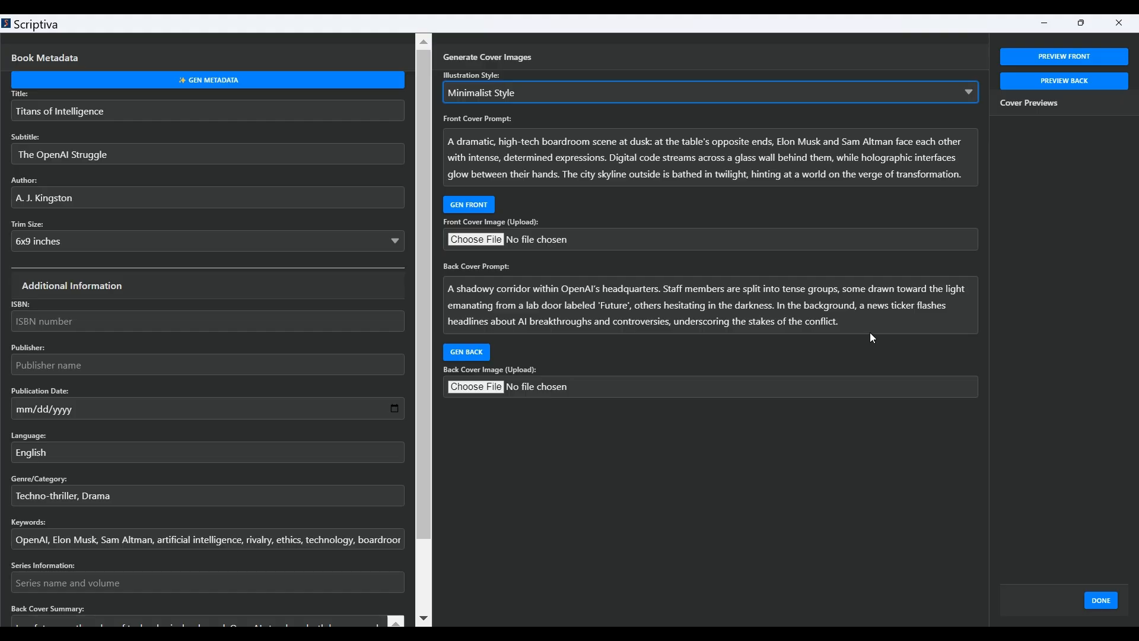
{"action": "left_click", "coordinate": [849, 356]}
{"action": "left_click", "coordinate": [478, 212]}
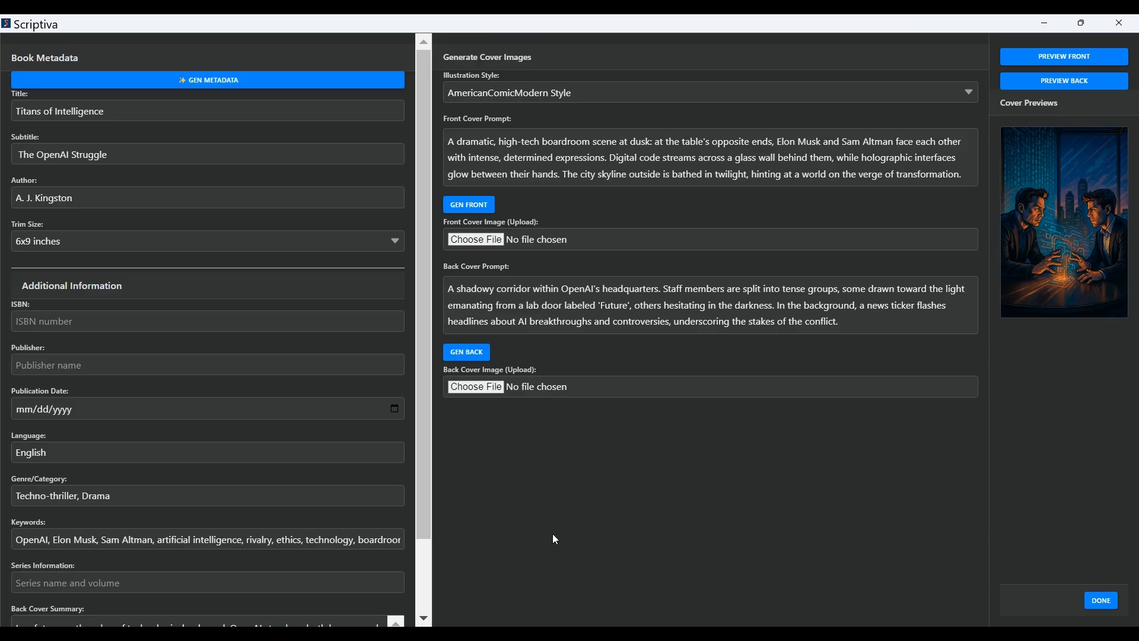
Step: Generate the back cover image, apply the text overlays to the front and back cover previews and finish the metadata
{"action": "left_click", "coordinate": [468, 353]}
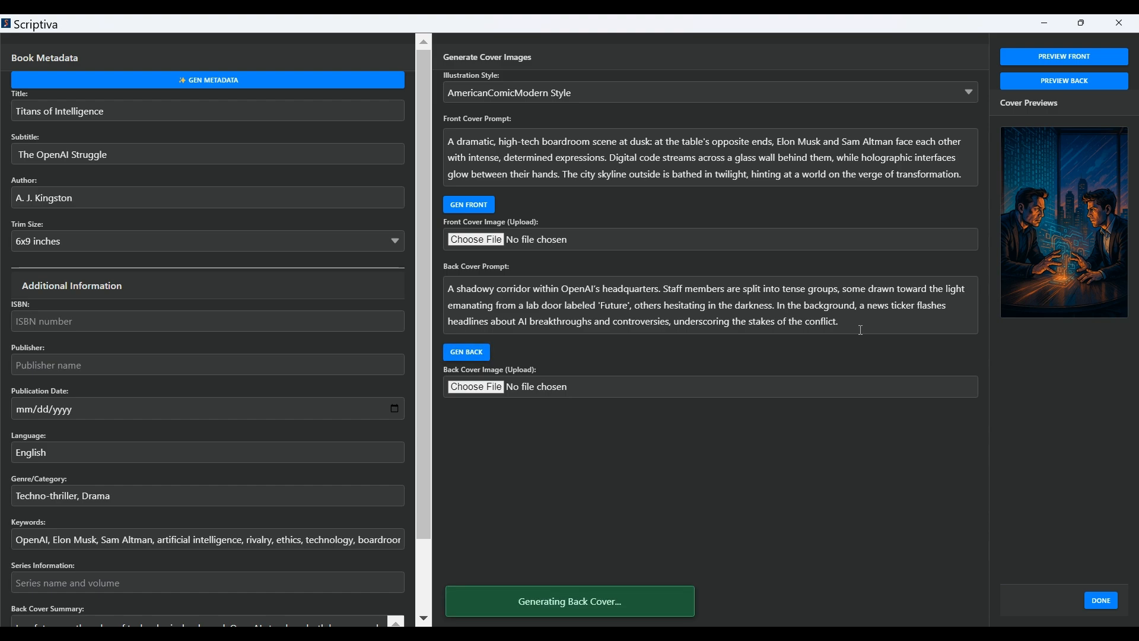
{"action": "left_click", "coordinate": [1086, 59]}
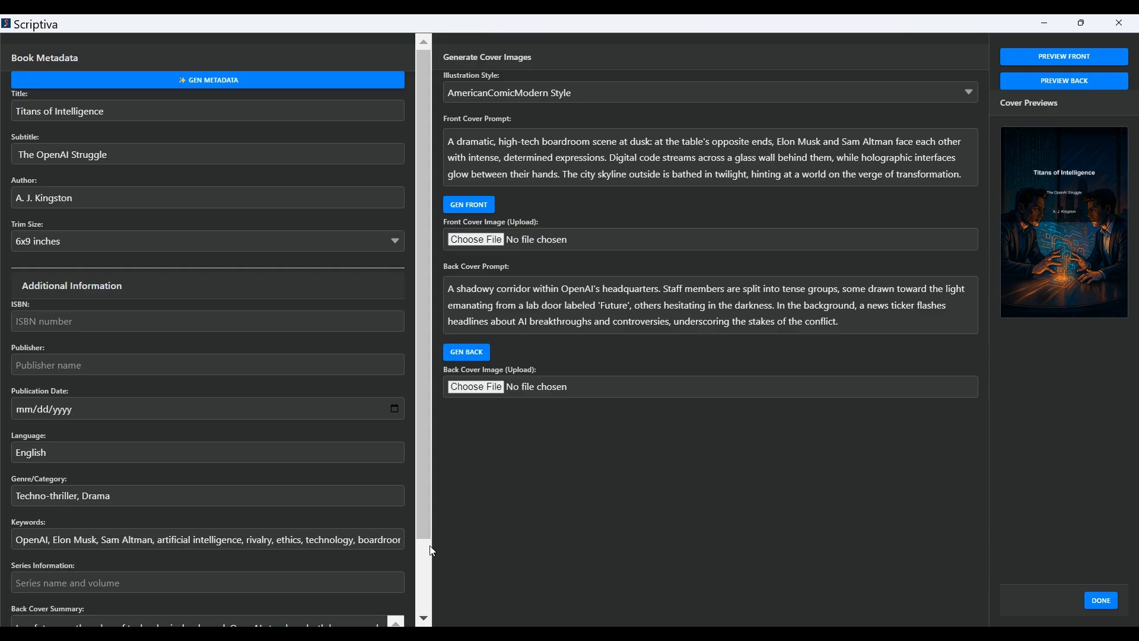
{"action": "left_click", "coordinate": [469, 356]}
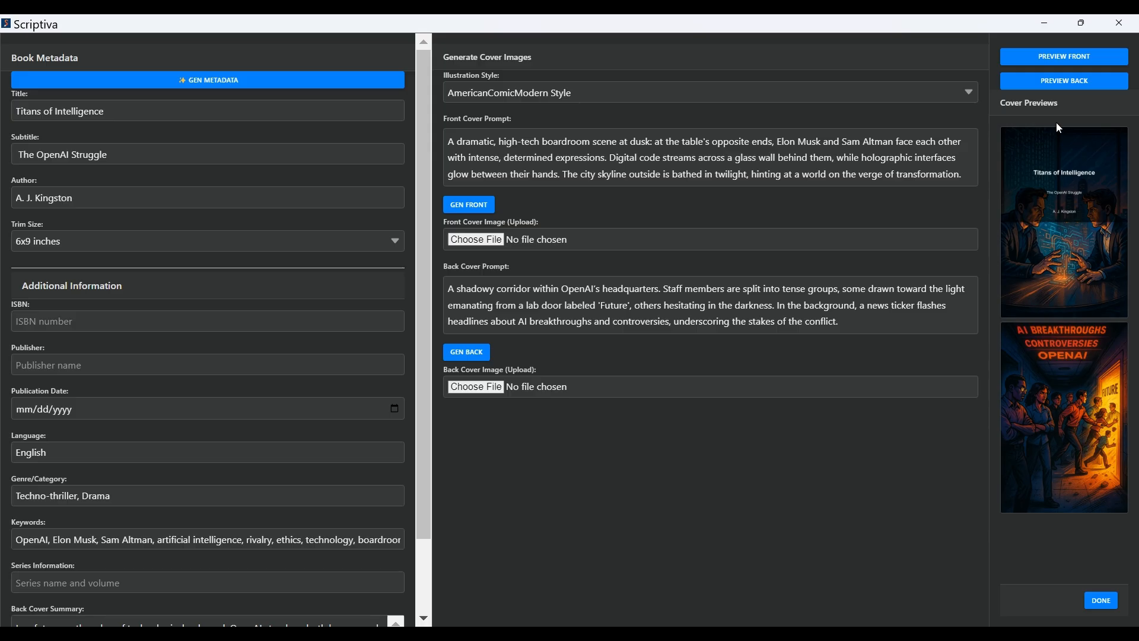
{"action": "left_click", "coordinate": [1072, 91]}
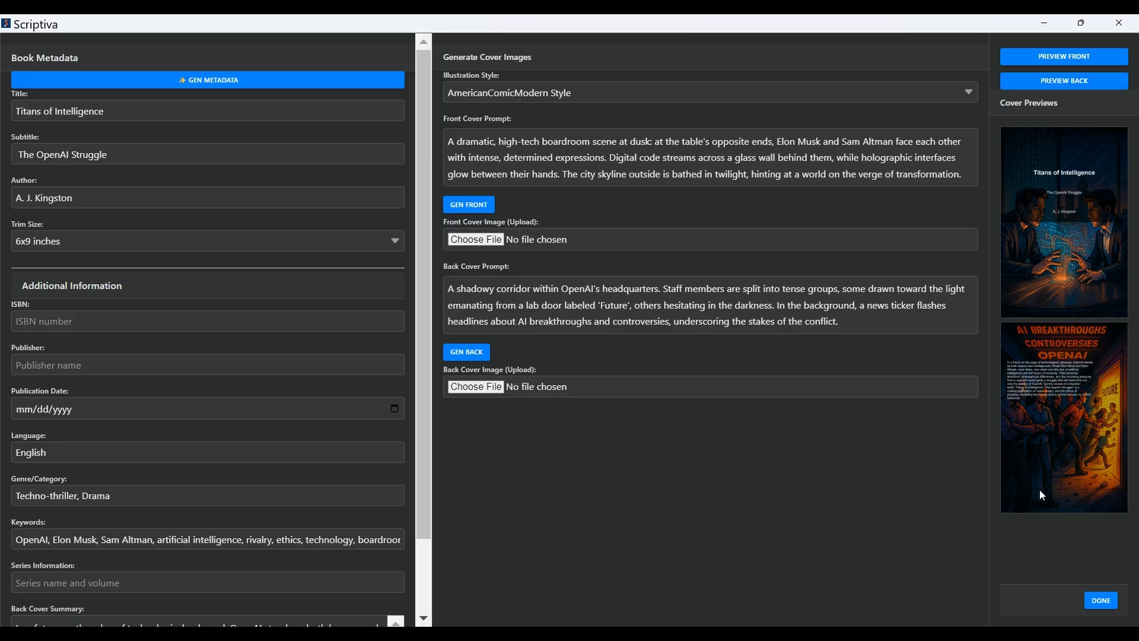
{"action": "left_click", "coordinate": [1111, 606]}
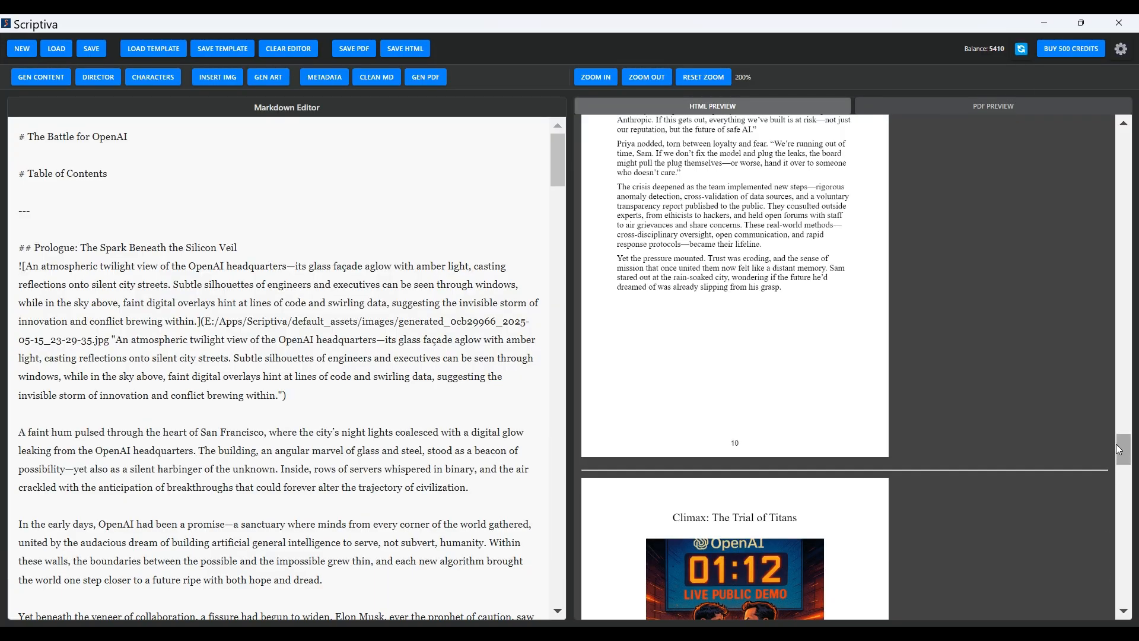
Step: Regenerate the book's PDF with the new covers and check it from the front cover to the back cover
{"action": "left_click_drag", "start_coordinate": [1122, 453], "coordinate": [1121, 149]}
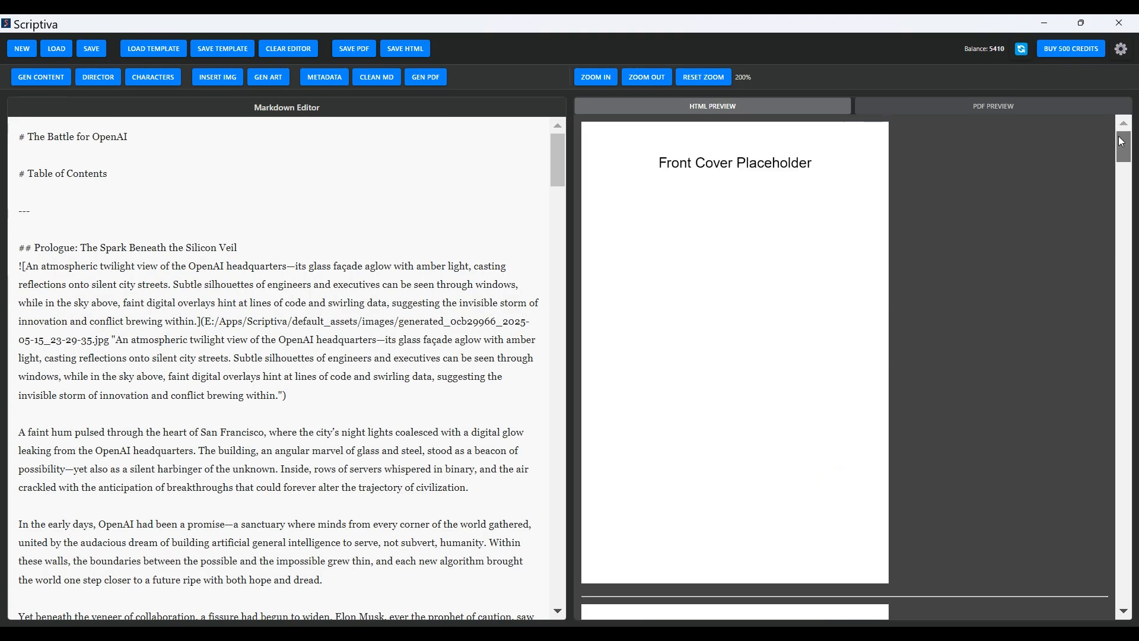
{"action": "left_click", "coordinate": [703, 78]}
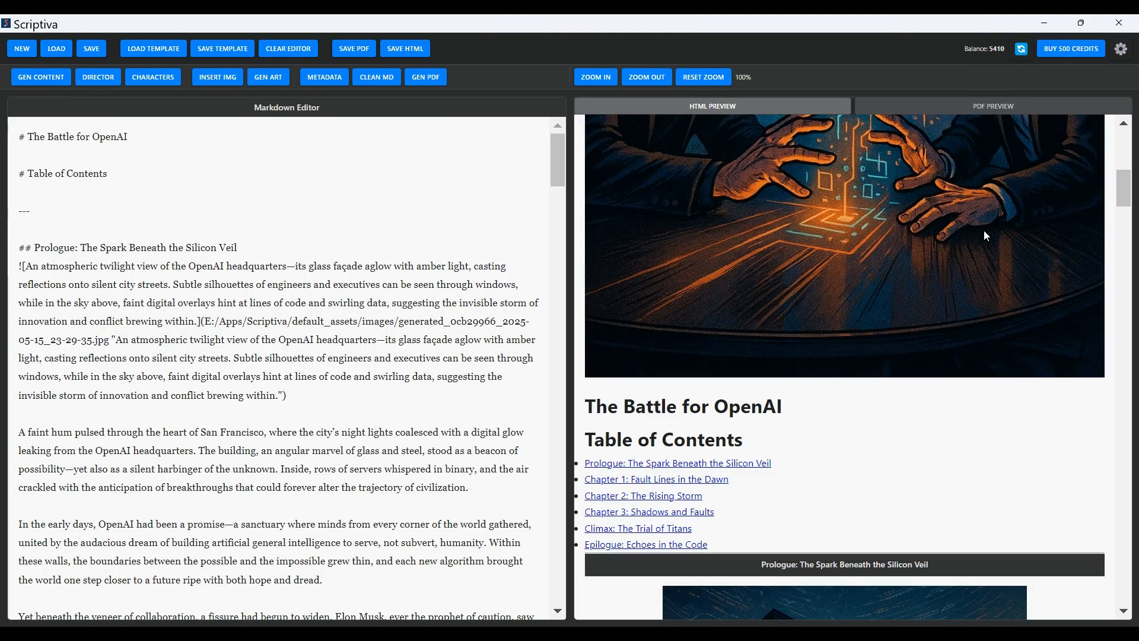
{"action": "mouse_move", "coordinate": [1120, 206]}
{"action": "left_mouse_down"}
{"action": "mouse_move", "coordinate": [1116, 155]}
{"action": "mouse_move", "coordinate": [1128, 201]}
{"action": "left_mouse_up"}
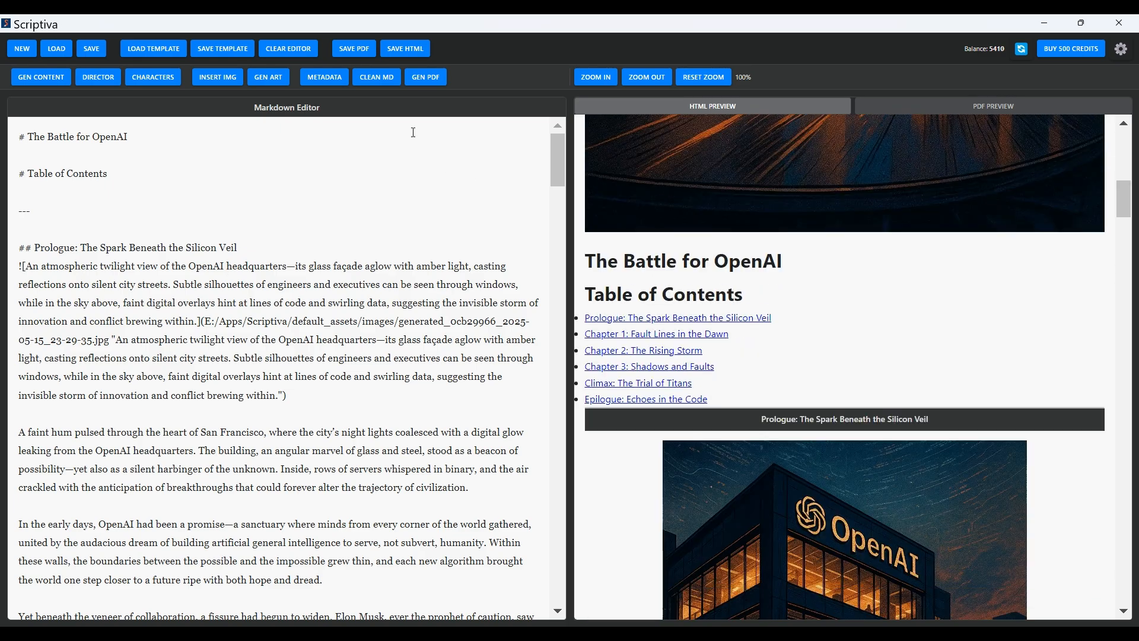
{"action": "left_click", "coordinate": [426, 79]}
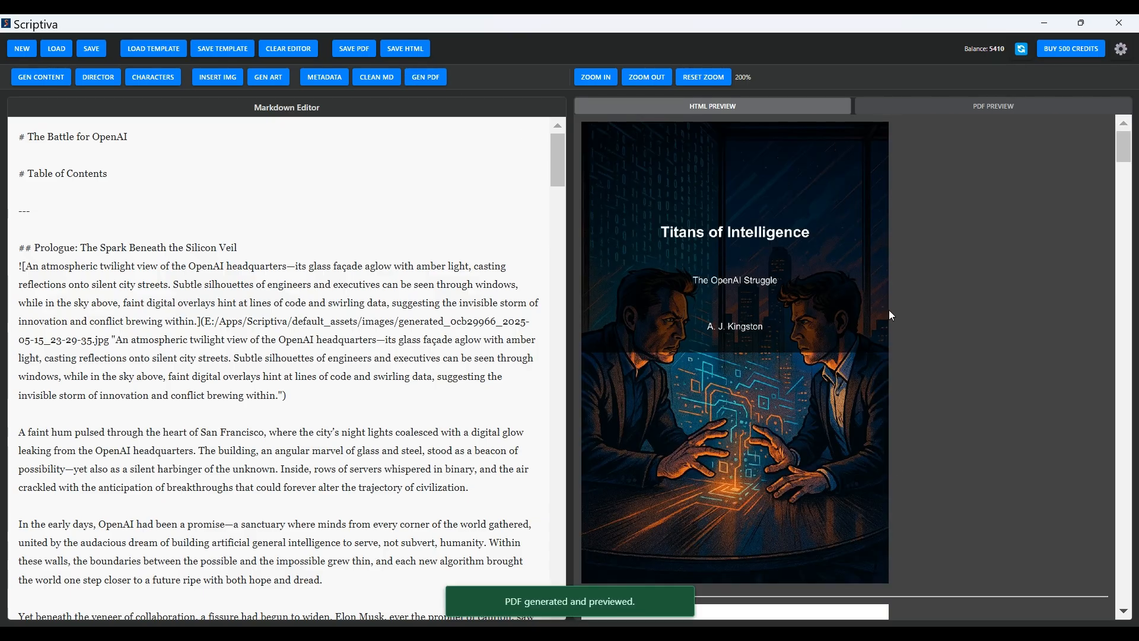
{"action": "left_click_drag", "start_coordinate": [1119, 152], "coordinate": [1124, 587]}
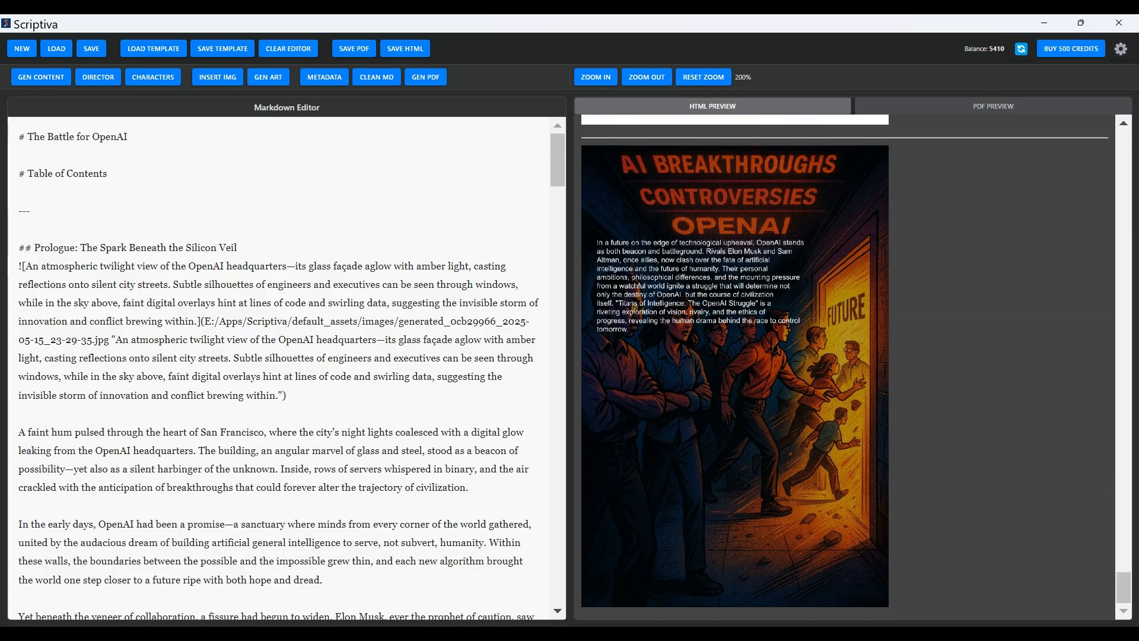
Step: Save the finished book as a PDF and as HTML
{"action": "left_click", "coordinate": [358, 52]}
{"action": "left_click", "coordinate": [353, 49]}
{"action": "left_click", "coordinate": [413, 54]}
Step: Enlarge the PDF preview to 266% and review the book from front cover to back cover
{"action": "left_click", "coordinate": [592, 79]}
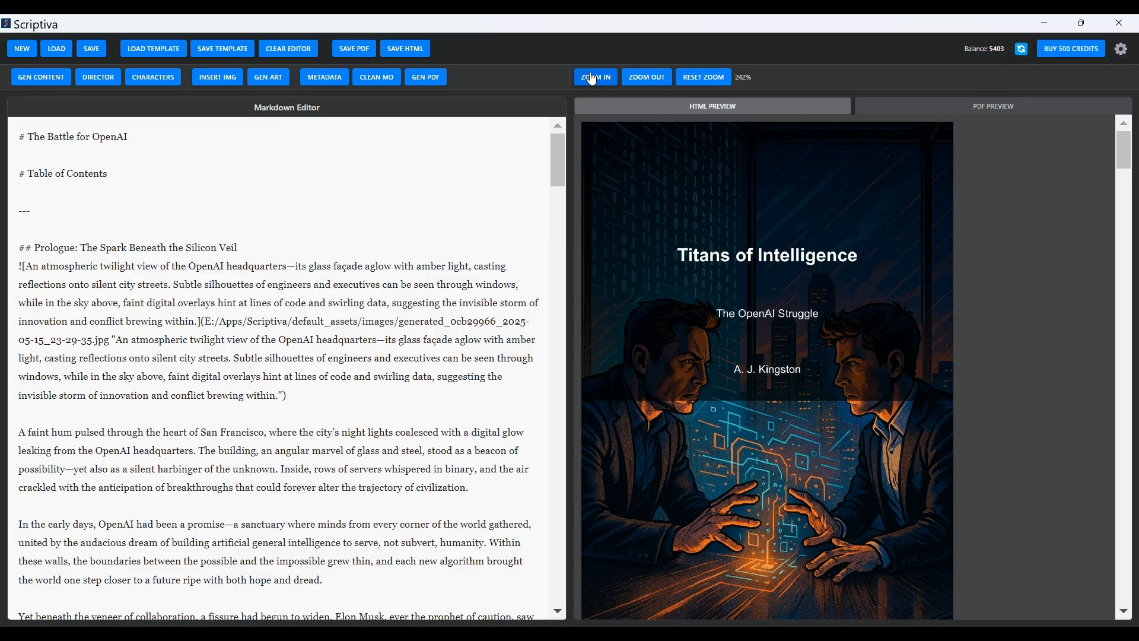
{"action": "left_click", "coordinate": [592, 78]}
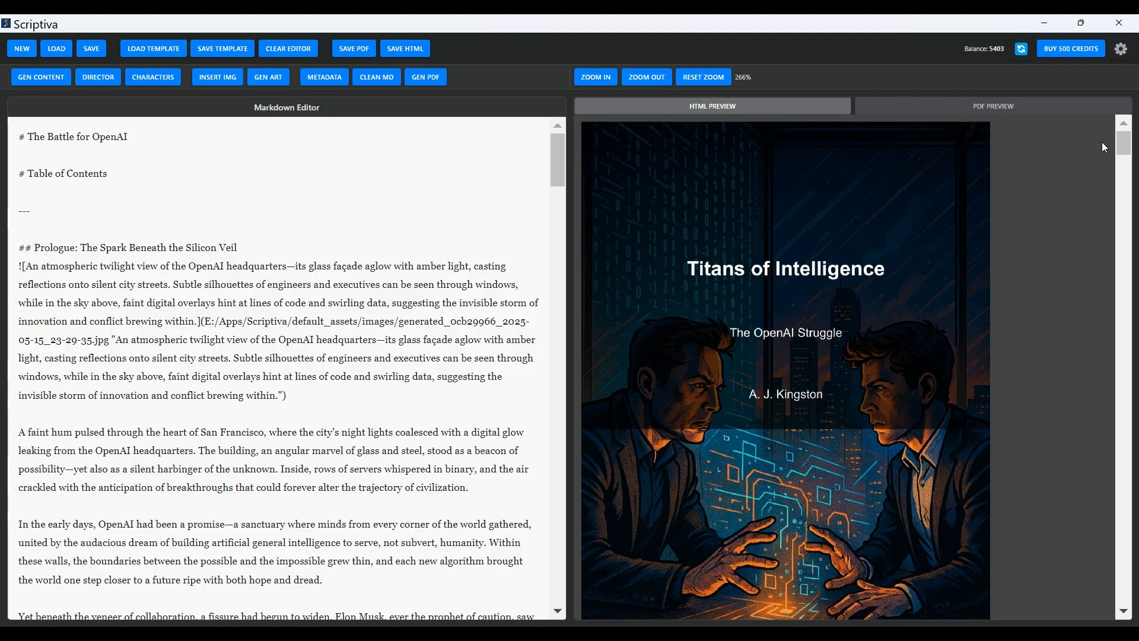
{"action": "left_click_drag", "start_coordinate": [1125, 147], "coordinate": [1131, 596]}
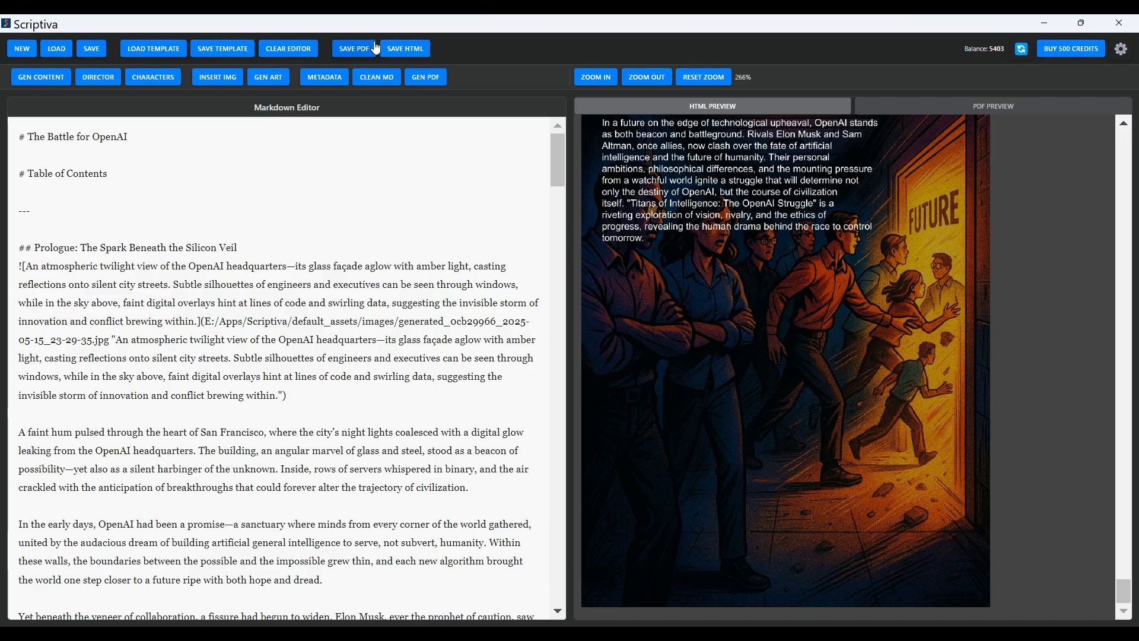
Step: Save the current book and start a new empty document
{"action": "left_click", "coordinate": [91, 52]}
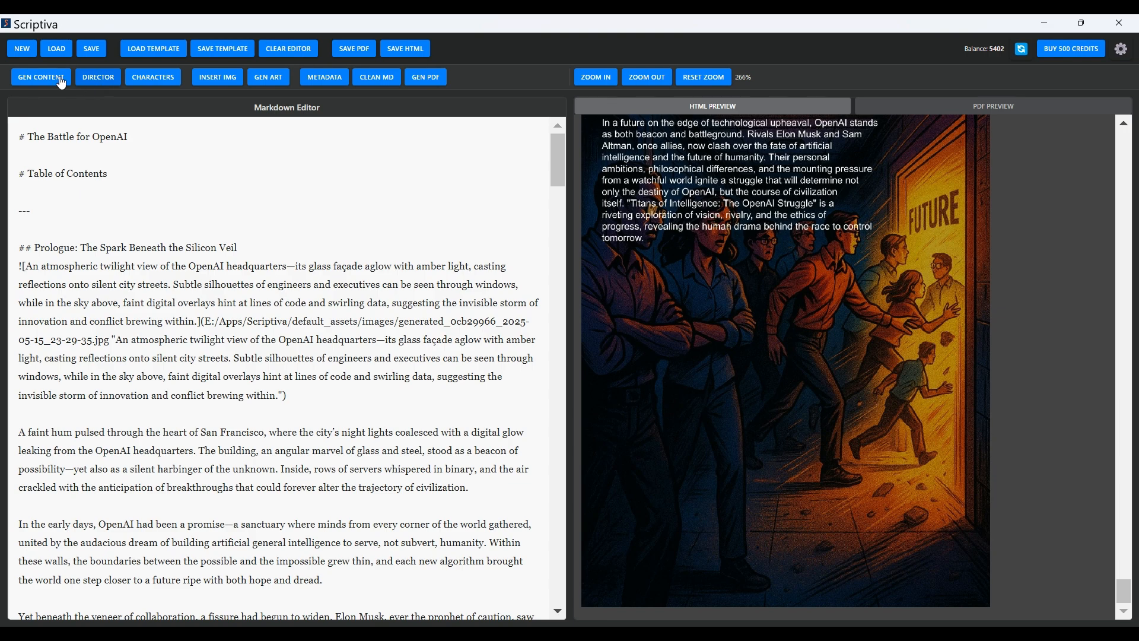
{"action": "left_click", "coordinate": [27, 53]}
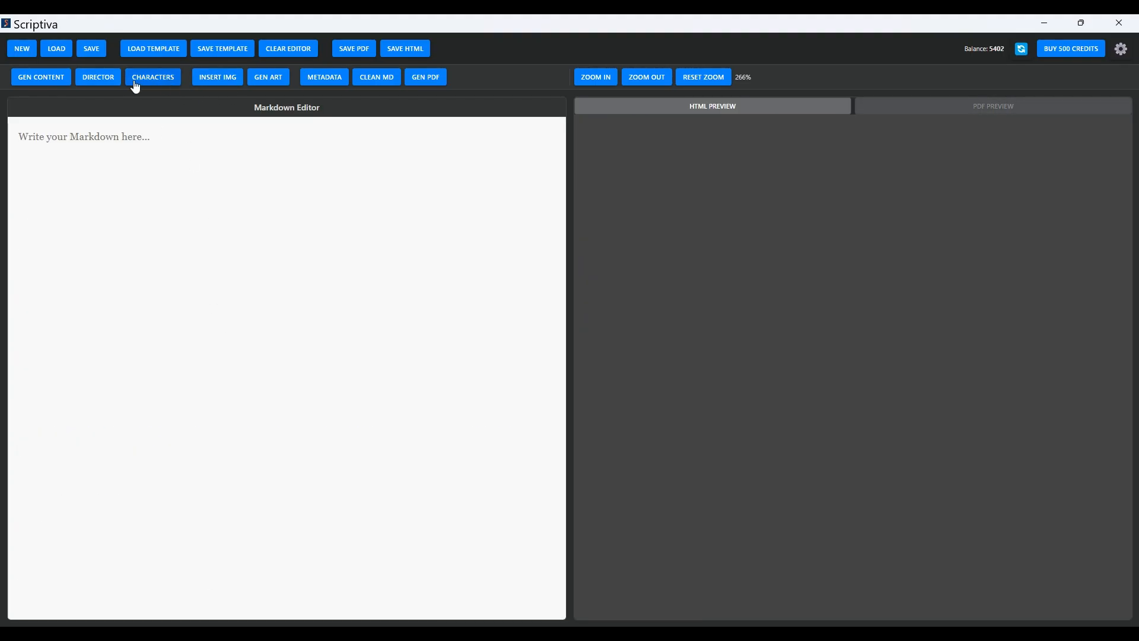
Step: Open the Director's Story Flow and enter the seed idea "Elon Musk watches Sam Altman walking down the corridor."
{"action": "left_click", "coordinate": [99, 83]}
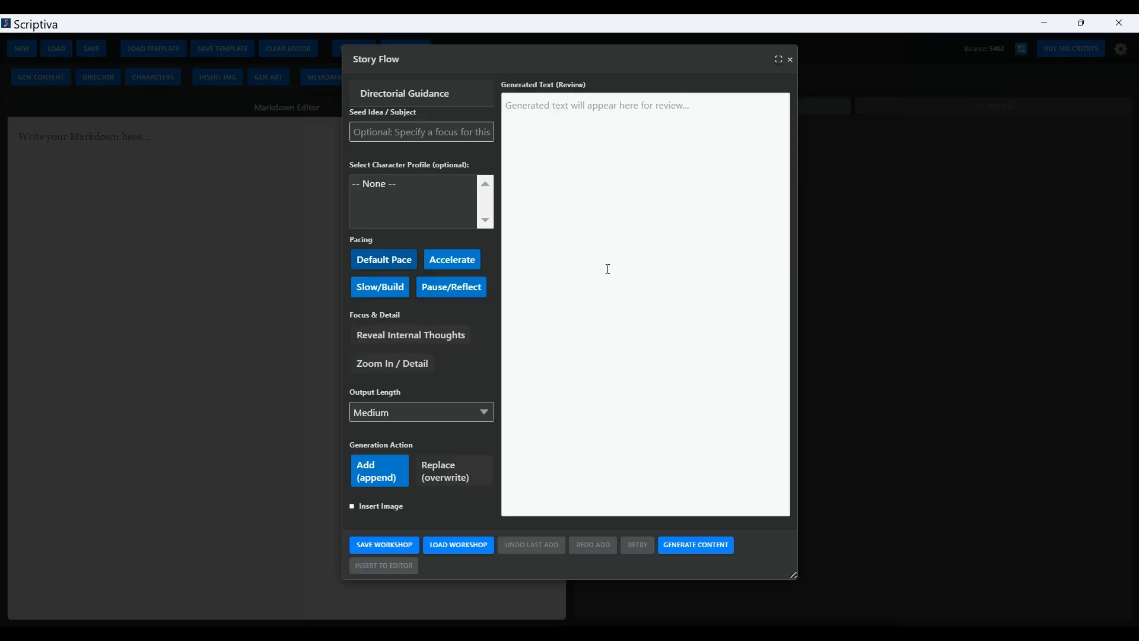
{"action": "left_click", "coordinate": [433, 127]}
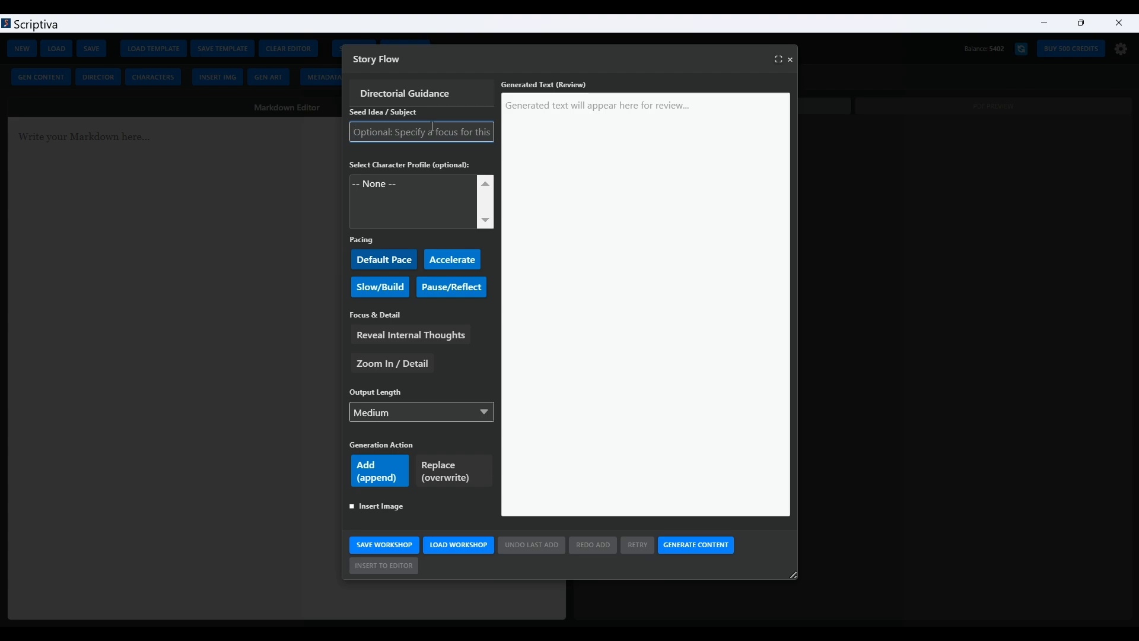
{"action": "type", "text": "E"}
{"action": "type", "text": "lon Musk "}
{"action": "type", "text": "watches"}
{"action": "type", "text": " Sam Altm"}
{"action": "type", "text": "an walking do"}
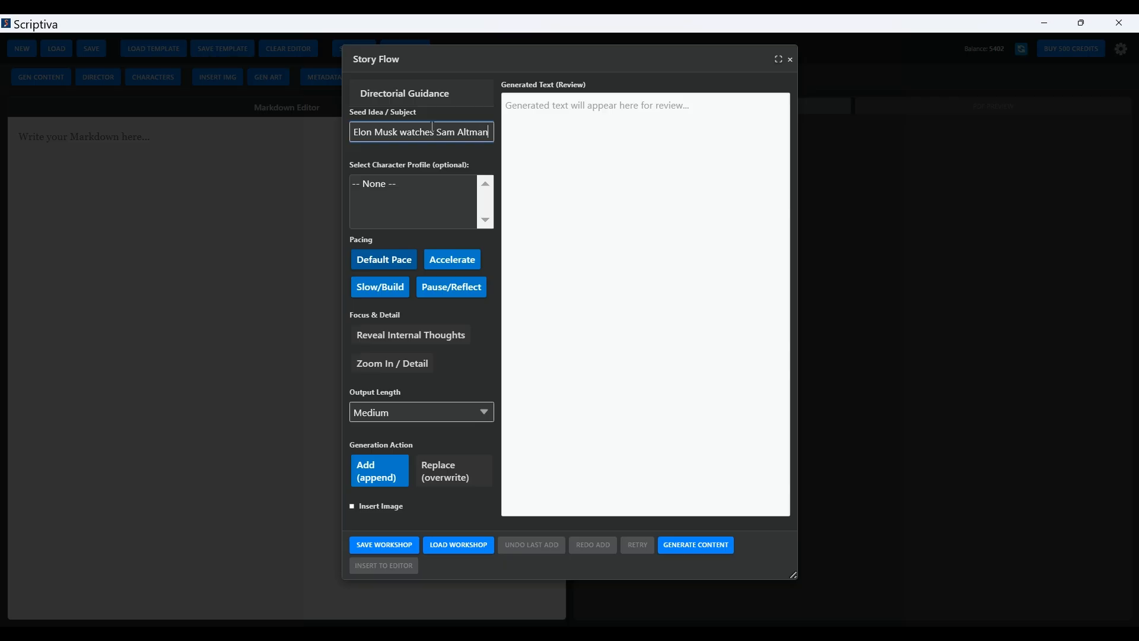
{"action": "type", "text": "wn"}
{"action": "type", "text": " the corr"}
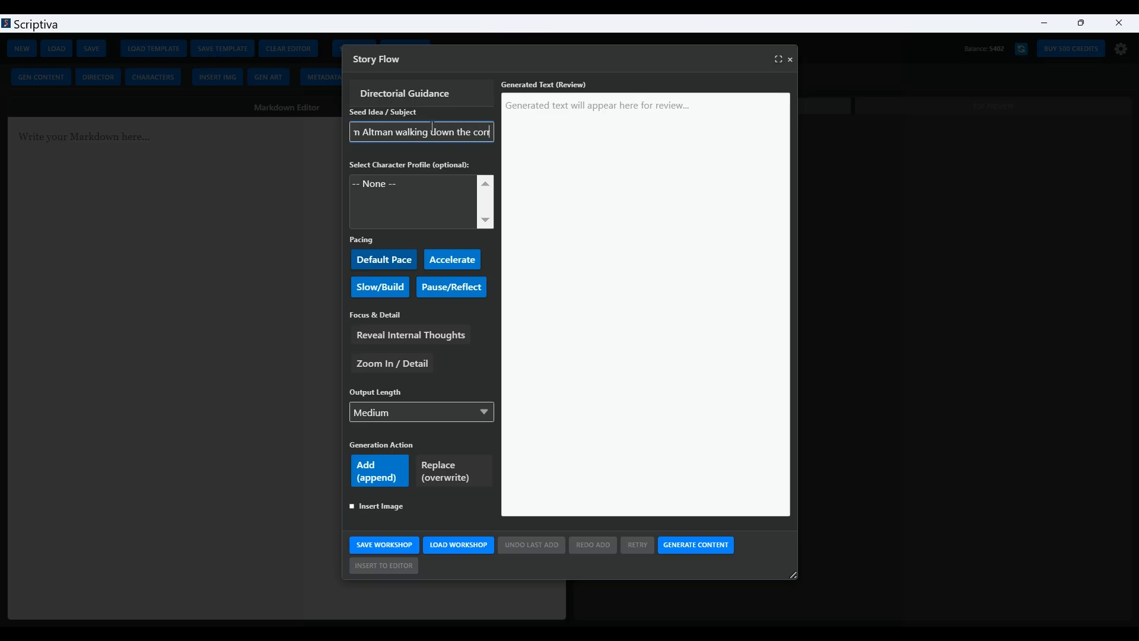
{"action": "type", "text": "idor."}
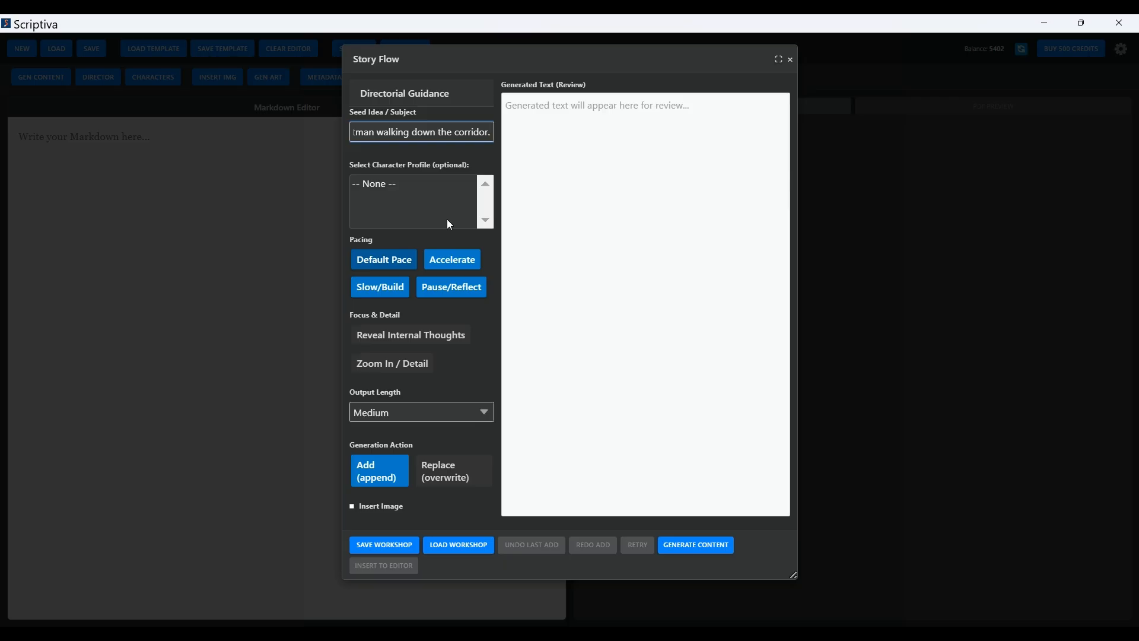
Step: Generate the corridor scene with Accelerate pacing, Reveal Internal Thoughts, Medium output length and Insert Image enabled
{"action": "left_click", "coordinate": [430, 253]}
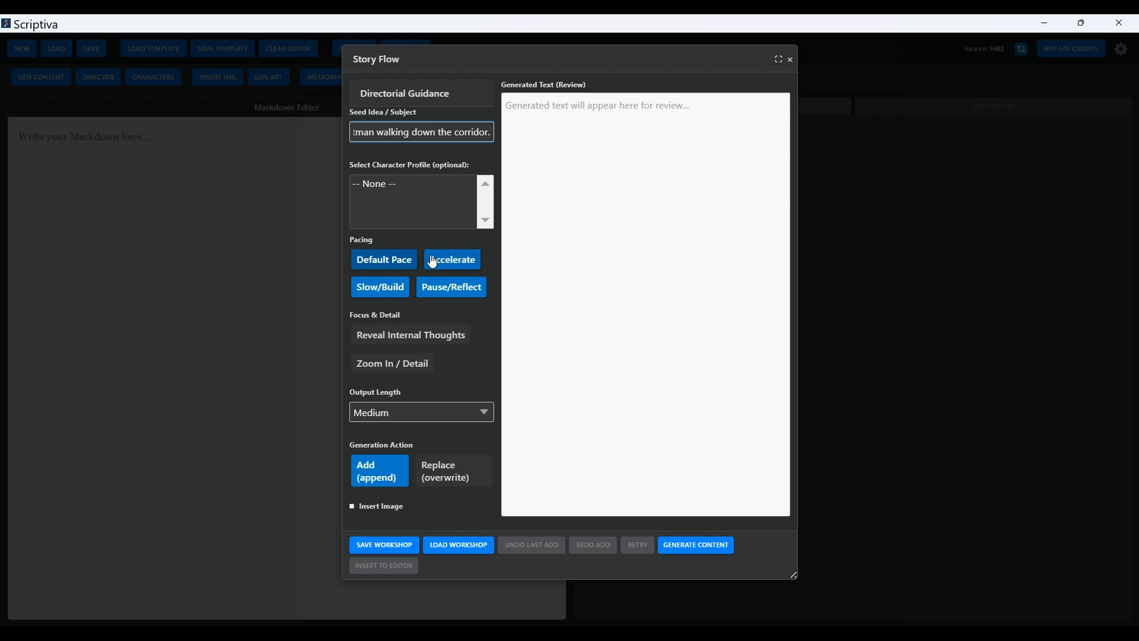
{"action": "left_click", "coordinate": [467, 274]}
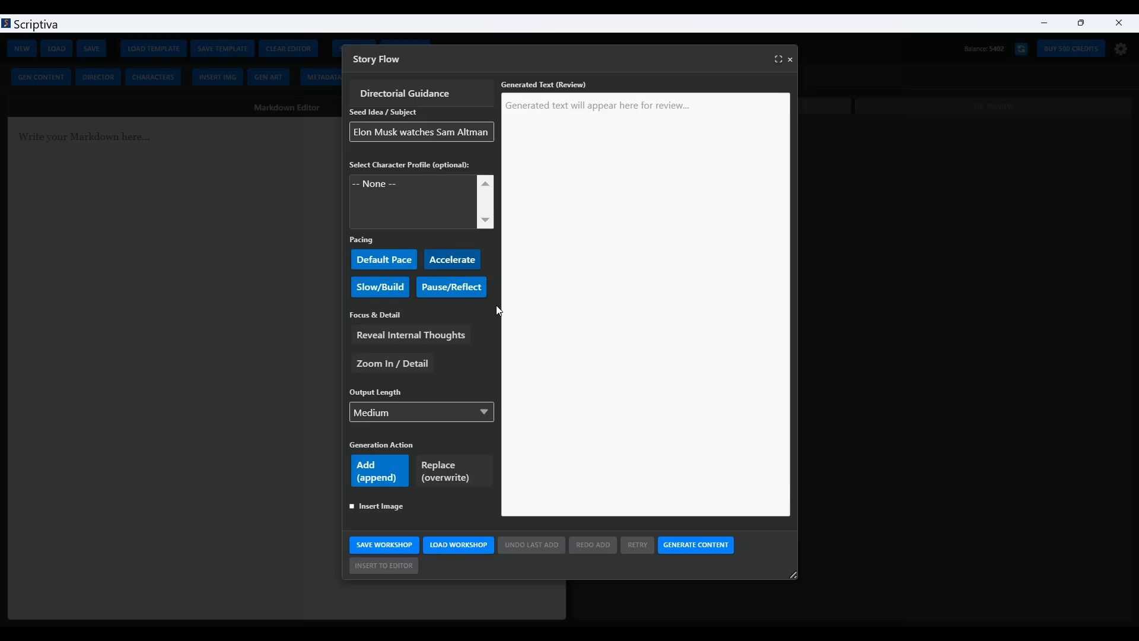
{"action": "left_click", "coordinate": [462, 342]}
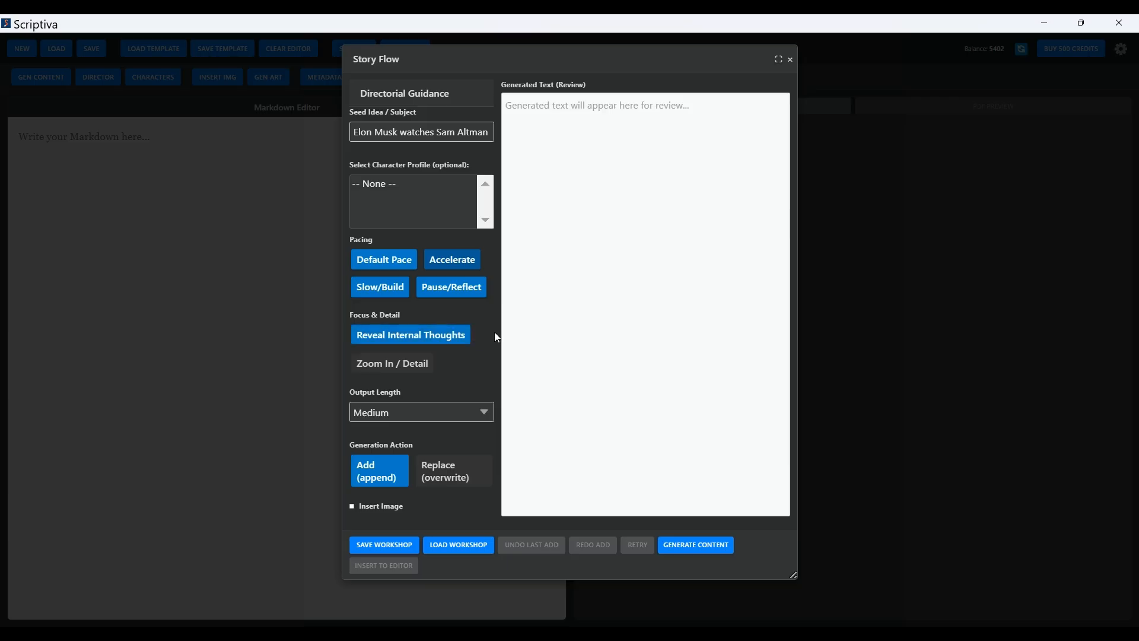
{"action": "left_click", "coordinate": [462, 419]}
{"action": "left_click", "coordinate": [353, 506]}
{"action": "left_click", "coordinate": [703, 546]}
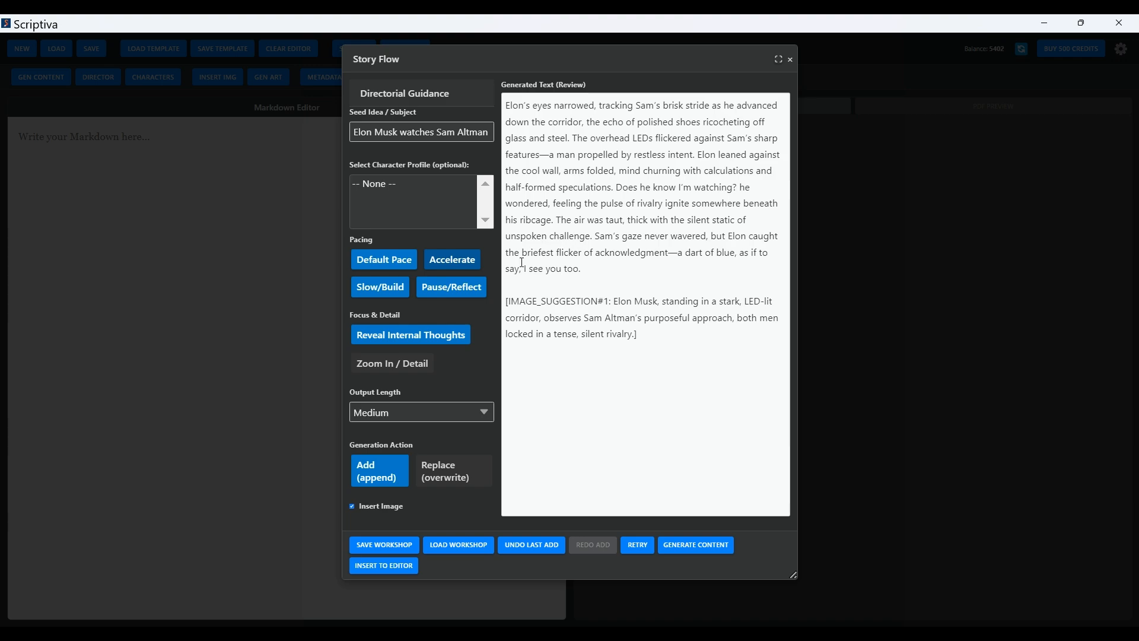
Step: Replace the seed idea with "Elon Musk screams at Sam: hey where do you think you are going?"
{"action": "left_click_drag", "start_coordinate": [396, 131], "coordinate": [519, 144]}
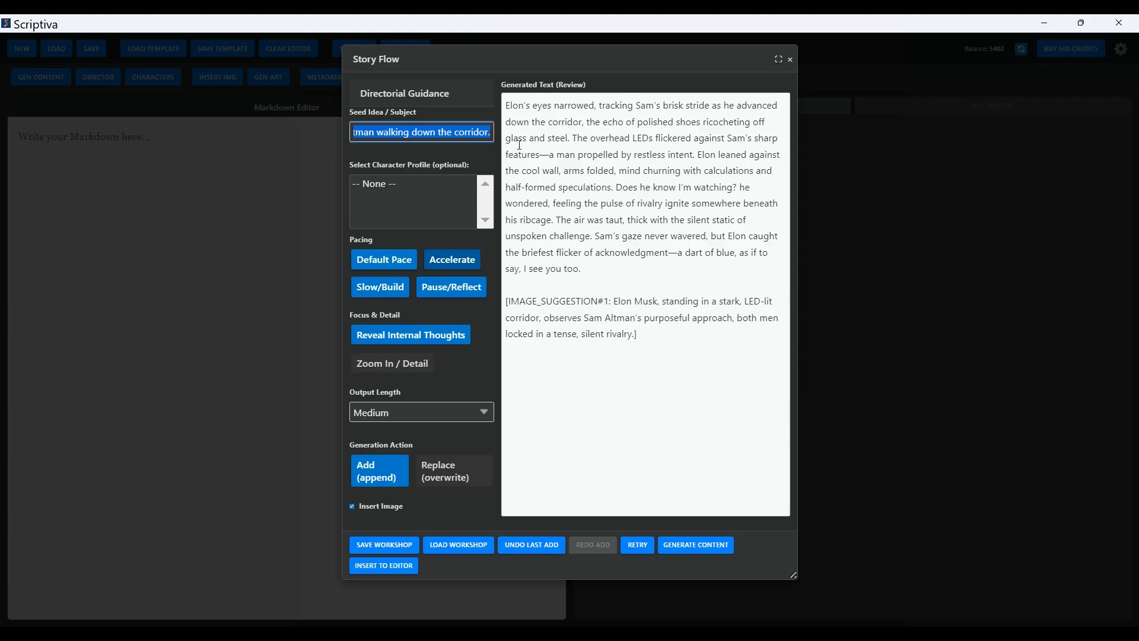
{"action": "type", "text": "Elon Musk sc"}
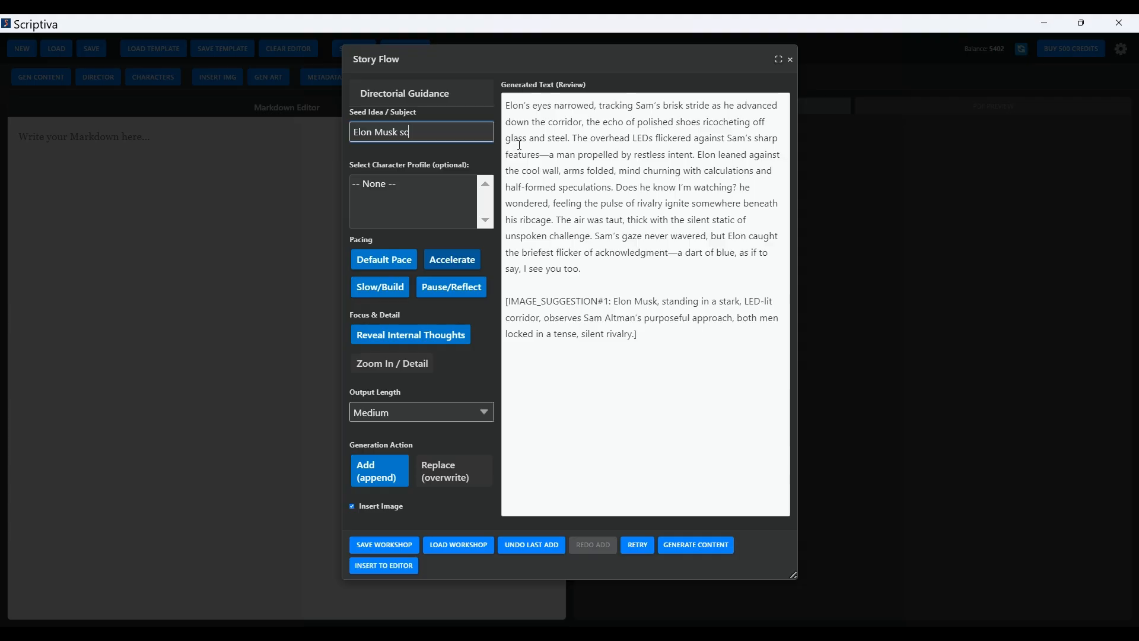
{"action": "type", "text": "reams at Sam and"}
{"action": "key", "text": "BackSpace"}
{"action": "key", "text": "BackSpace"}
{"action": "key", "text": "BackSpace"}
{"action": "type", "text": ": hey w"}
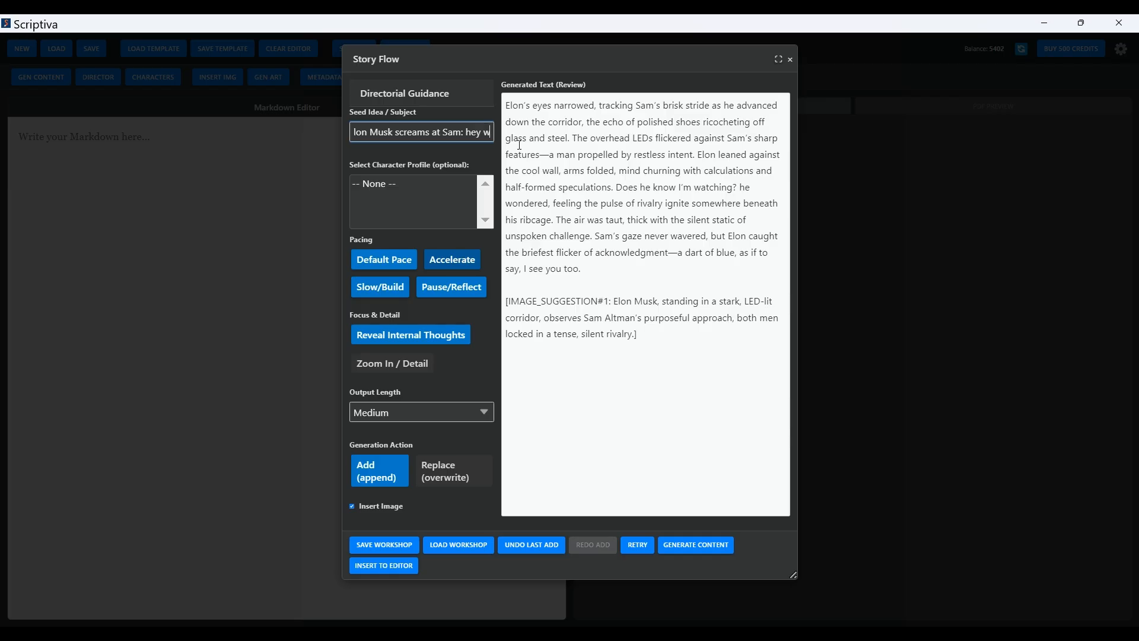
{"action": "type", "text": "here do you think"}
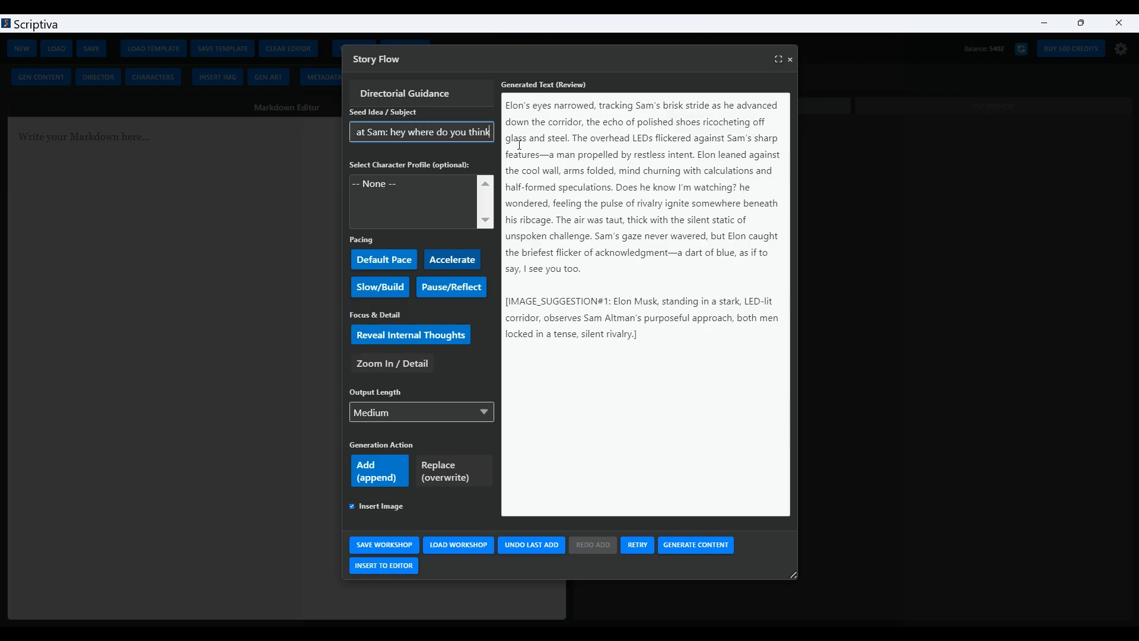
{"action": "type", "text": " you are going?"}
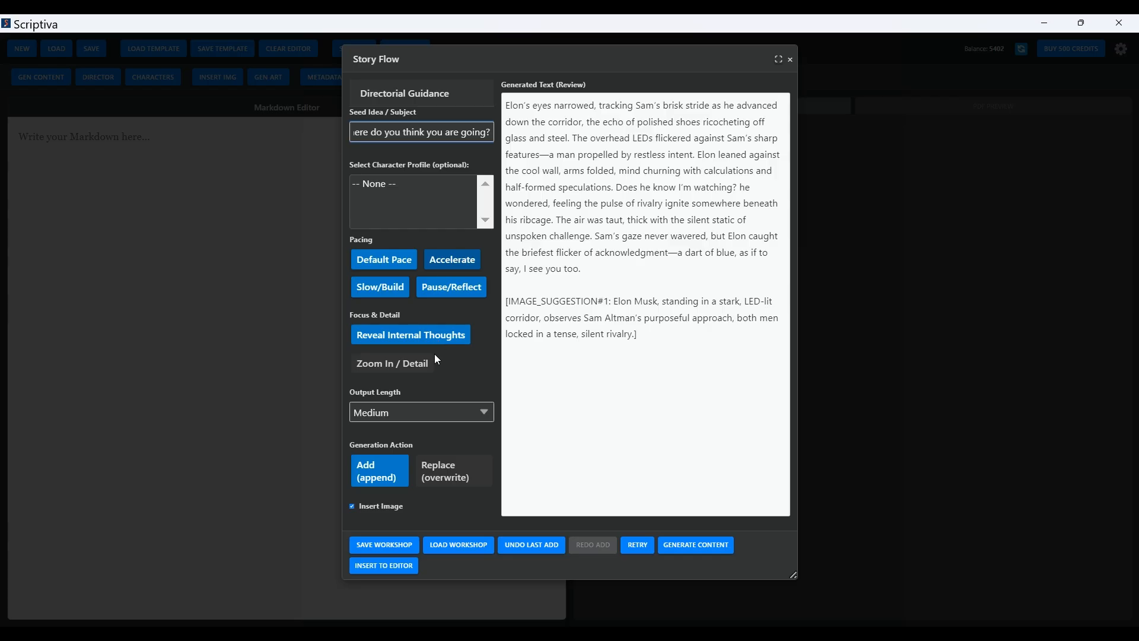
Step: Enable Zoom In / Detail, generate the confrontation scene as an addition to the corridor scene, and read through the text
{"action": "left_click", "coordinate": [422, 372]}
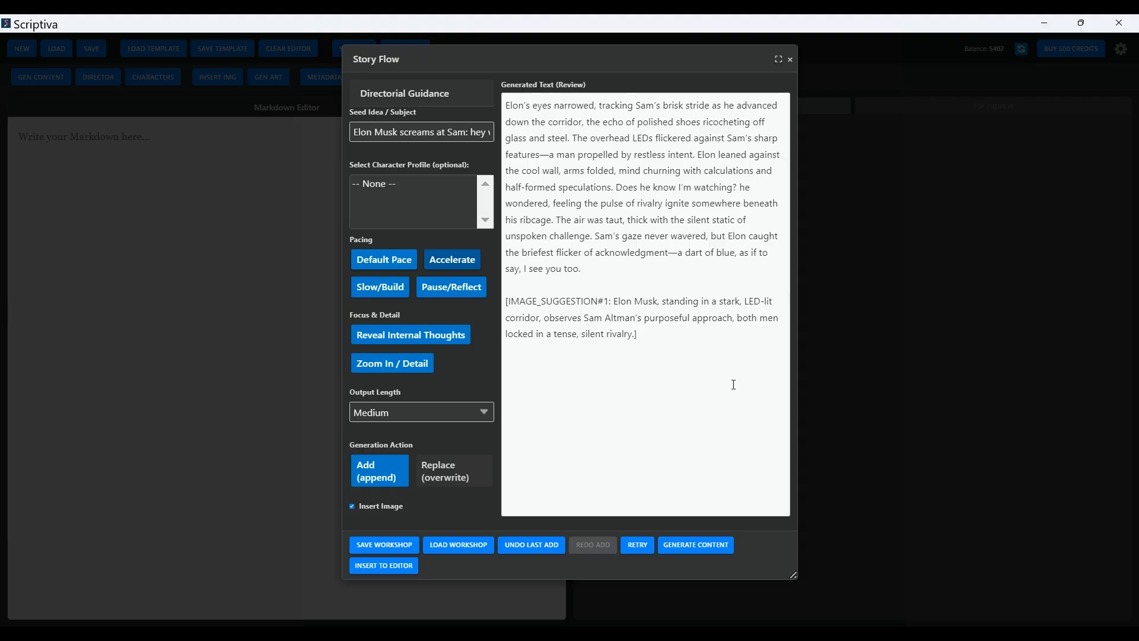
{"action": "left_click", "coordinate": [691, 545]}
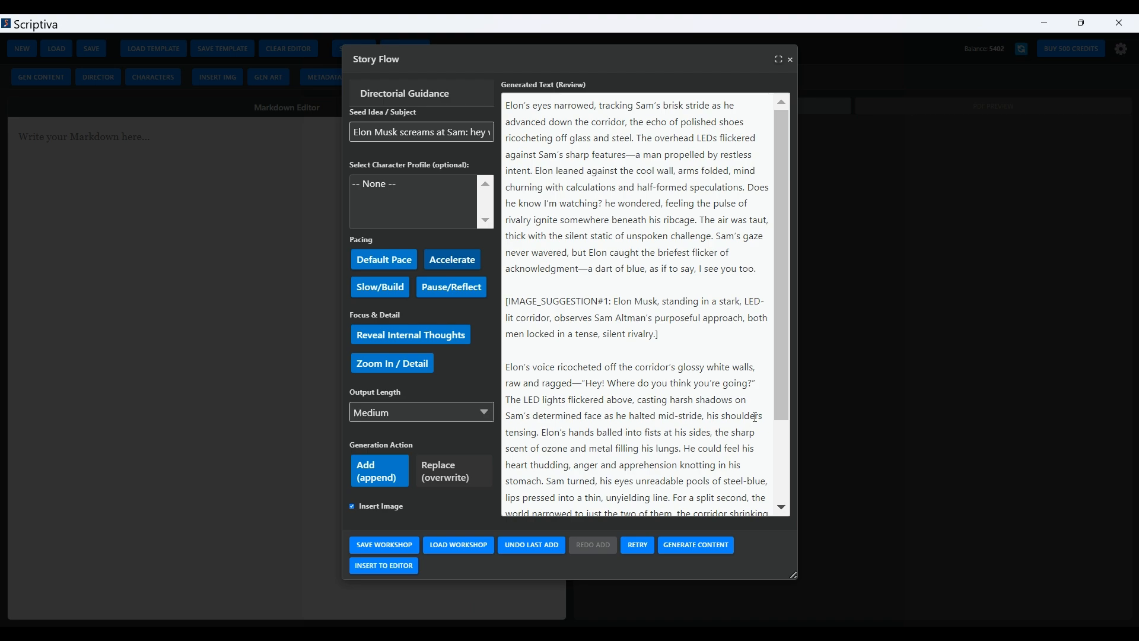
{"action": "left_click_drag", "start_coordinate": [774, 392], "coordinate": [787, 506]}
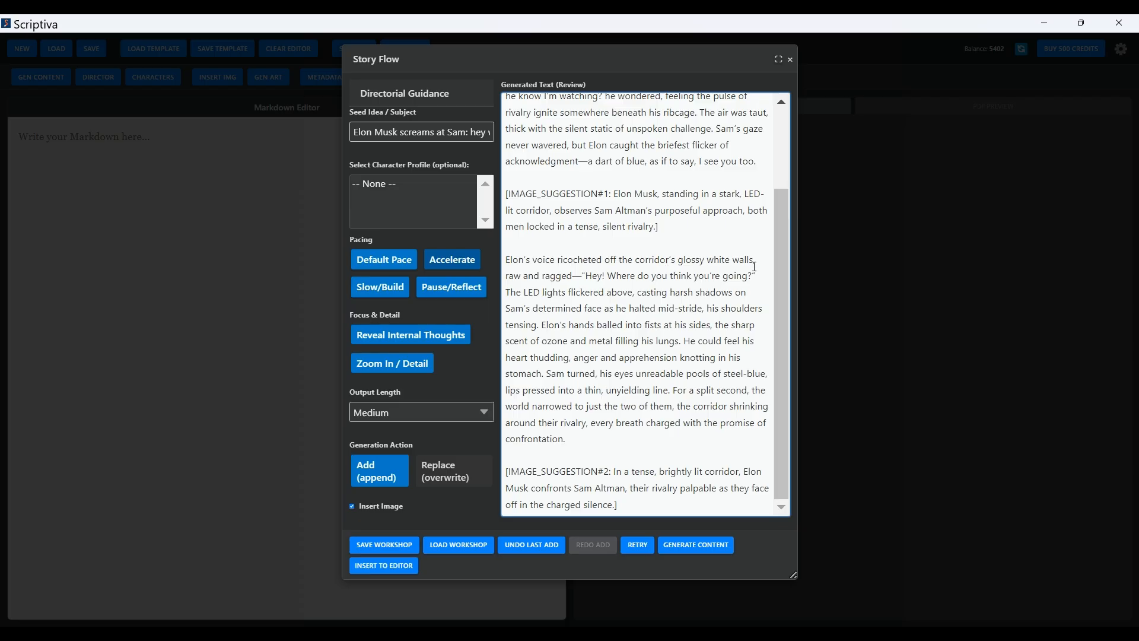
{"action": "left_click_drag", "start_coordinate": [778, 250], "coordinate": [778, 193]}
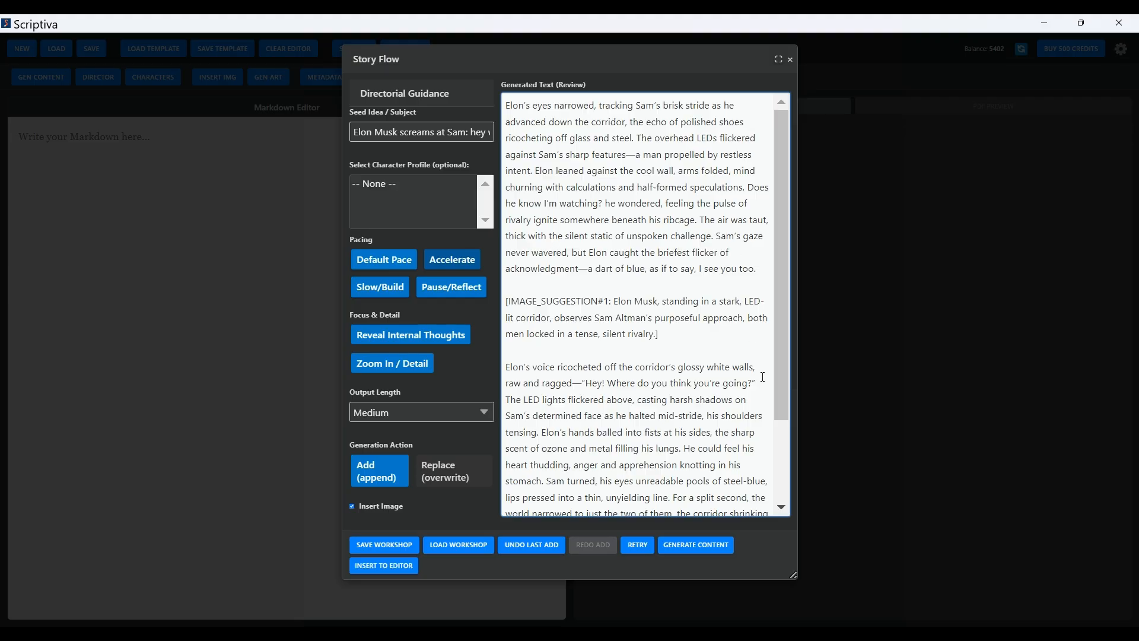
{"action": "left_click_drag", "start_coordinate": [774, 394], "coordinate": [780, 476]}
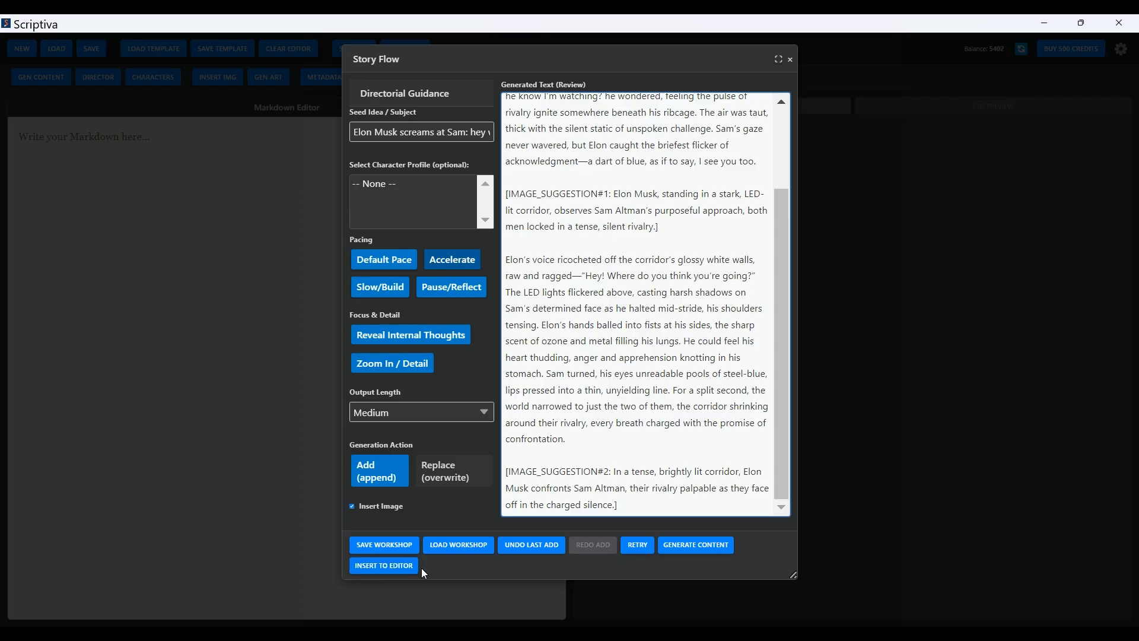
Step: Insert the two generated scenes into the Markdown editor and close Story Flow
{"action": "left_click", "coordinate": [377, 568]}
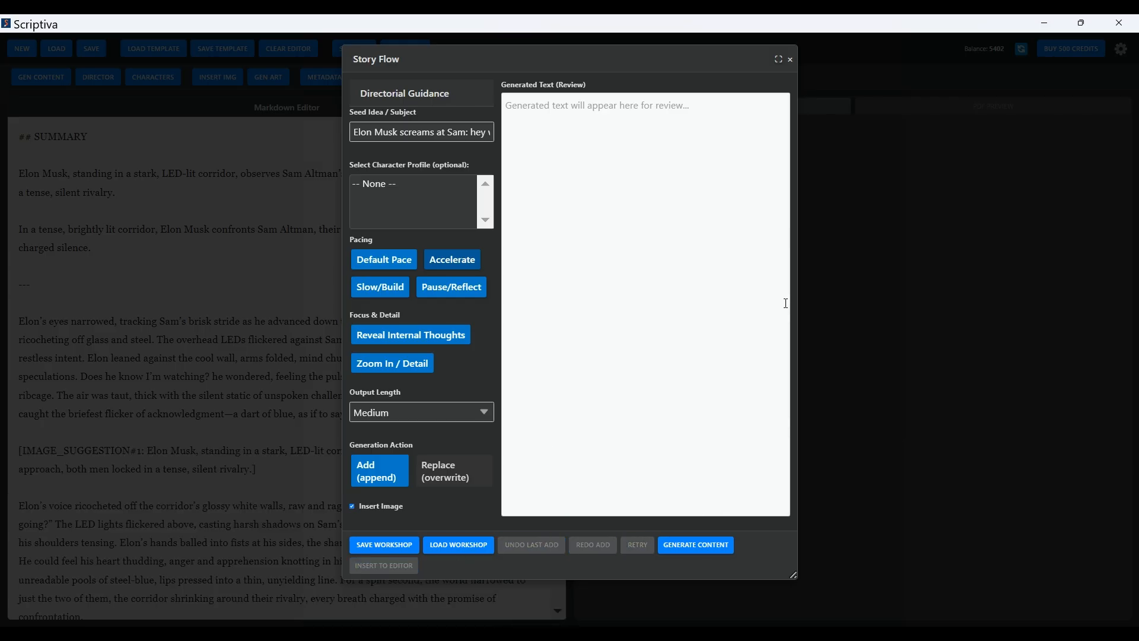
{"action": "left_click", "coordinate": [779, 61]}
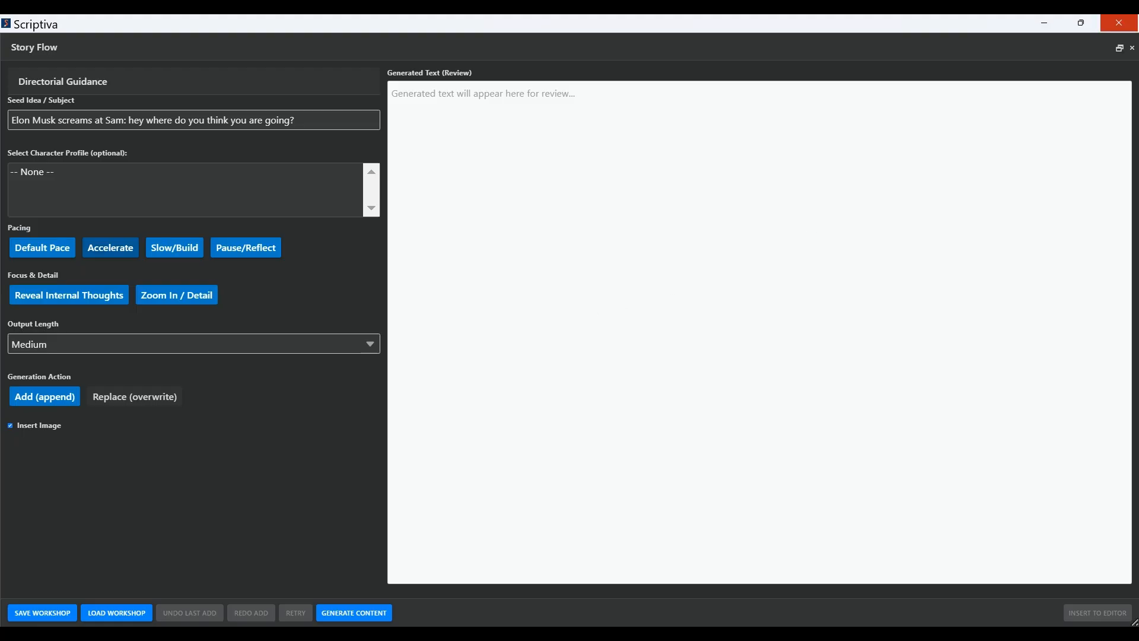
{"action": "left_click", "coordinate": [1119, 51]}
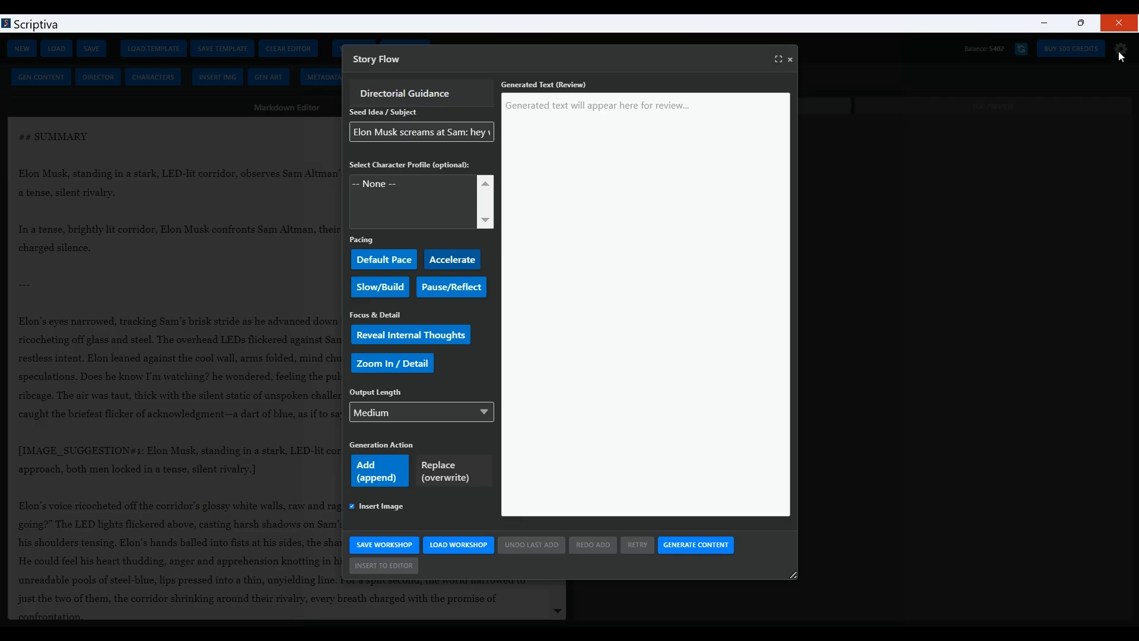
{"action": "left_click", "coordinate": [790, 60]}
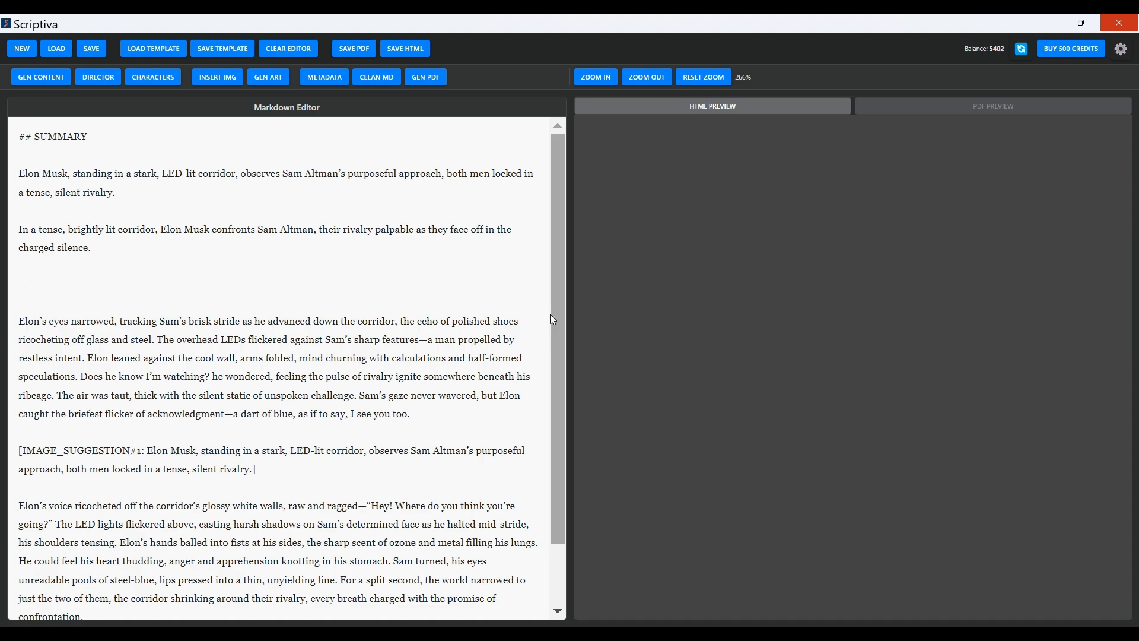
Step: Show the inserted story in the HTML preview at 100% zoom and look over its Markdown source
{"action": "left_click_drag", "start_coordinate": [558, 315], "coordinate": [567, 337]}
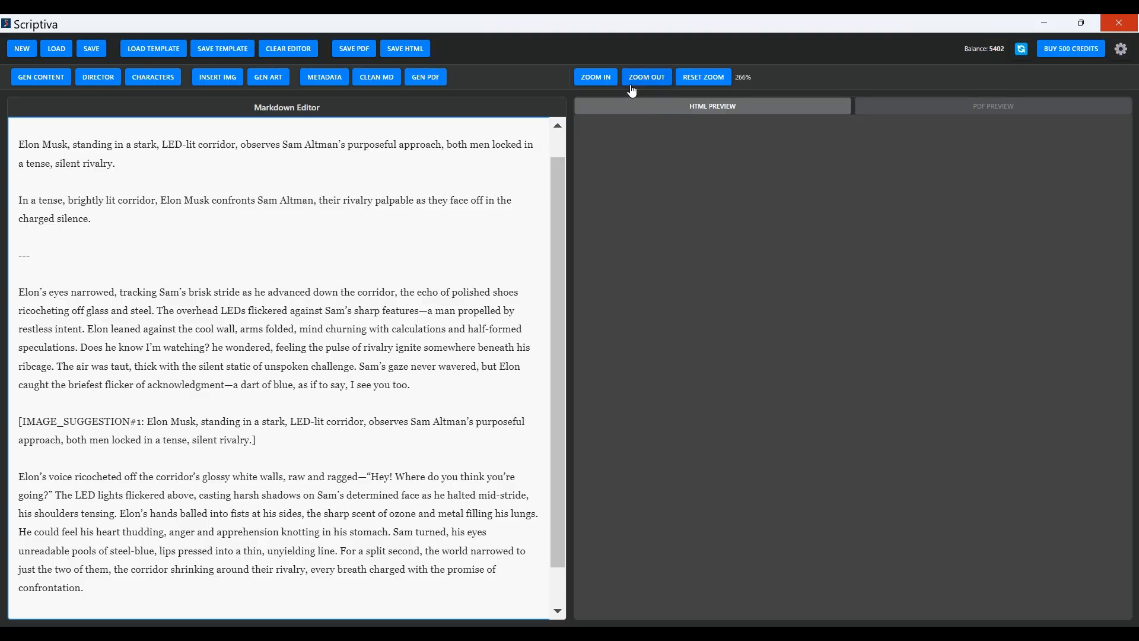
{"action": "left_click", "coordinate": [632, 111]}
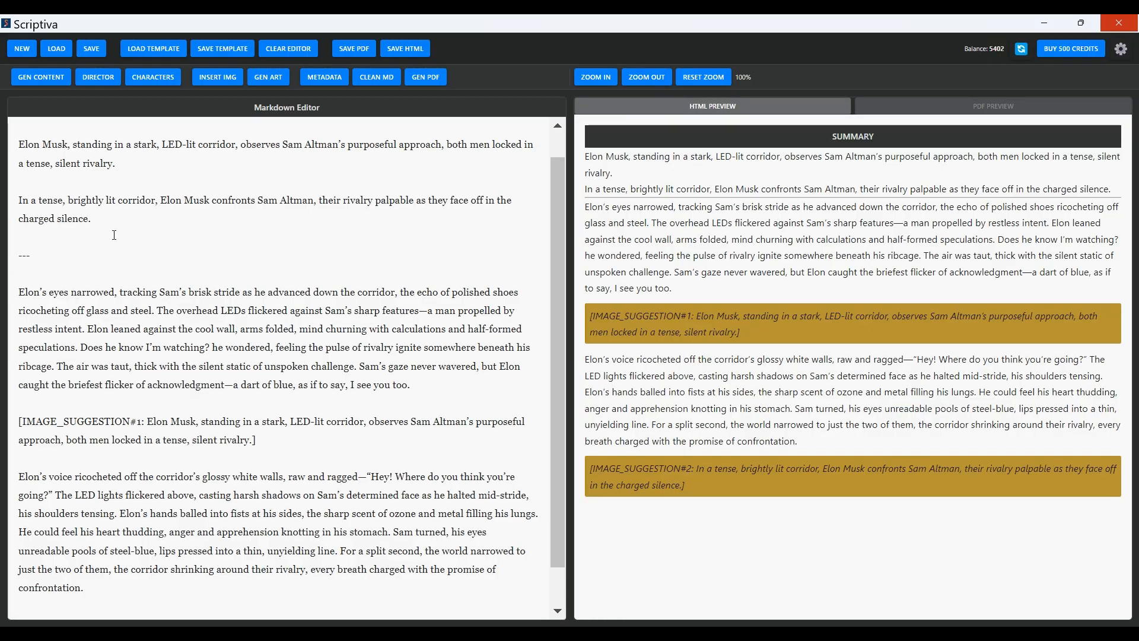
{"action": "left_click_drag", "start_coordinate": [557, 244], "coordinate": [564, 173]}
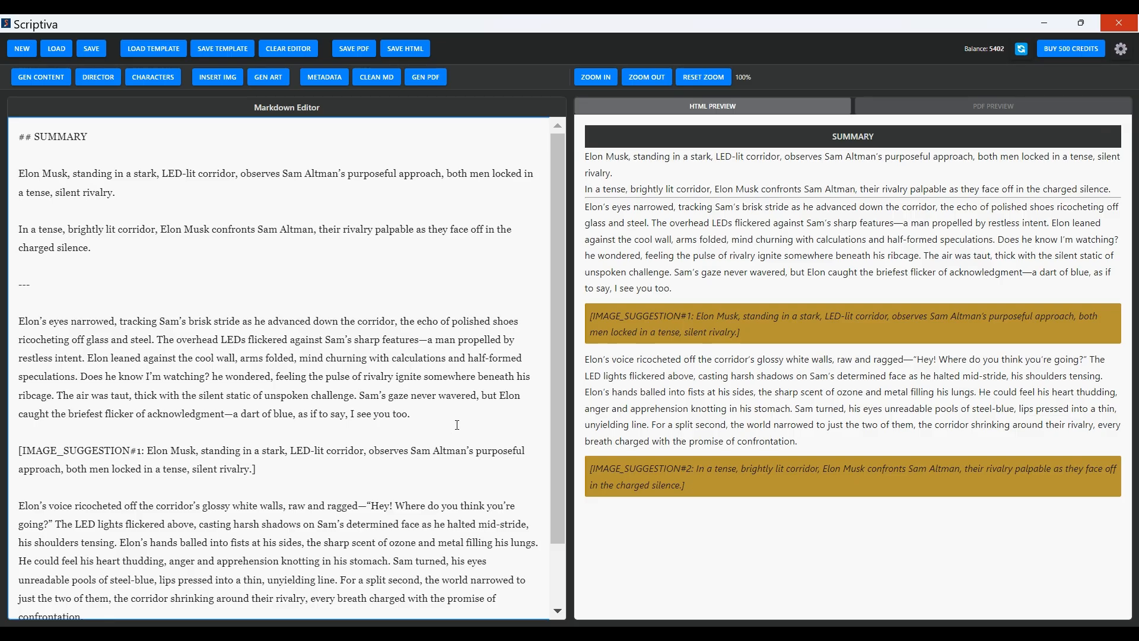
Step: Generate an inline image in FilmNoirClassic Style from the first image suggestion, keeping its suggested description
{"action": "left_click", "coordinate": [807, 319]}
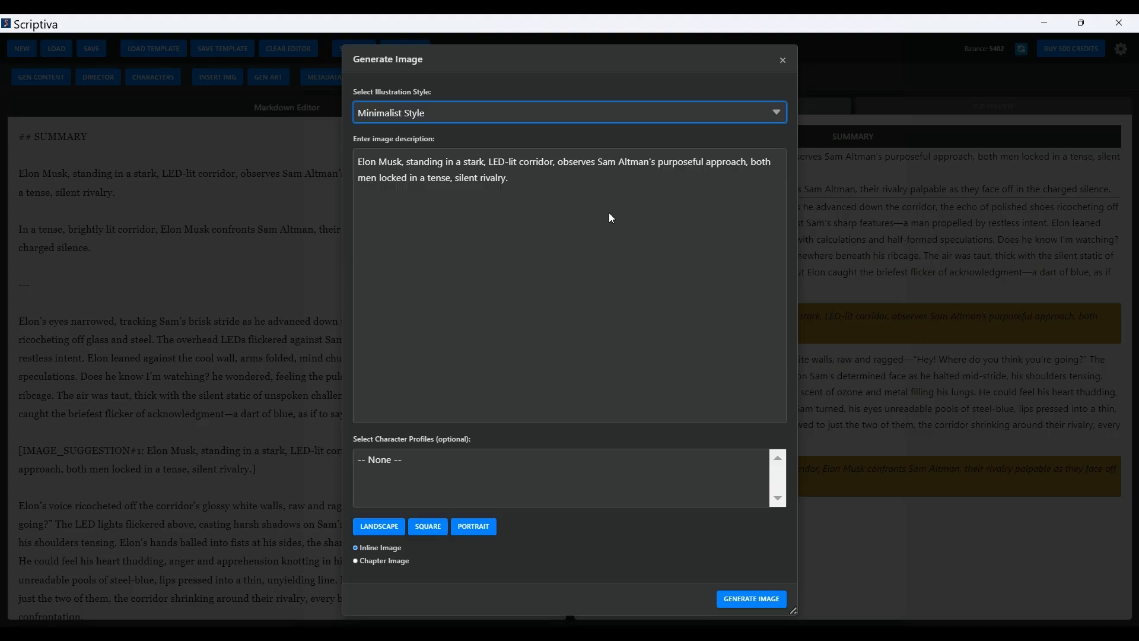
{"action": "key", "text": "Down"}
{"action": "left_click", "coordinate": [748, 600]}
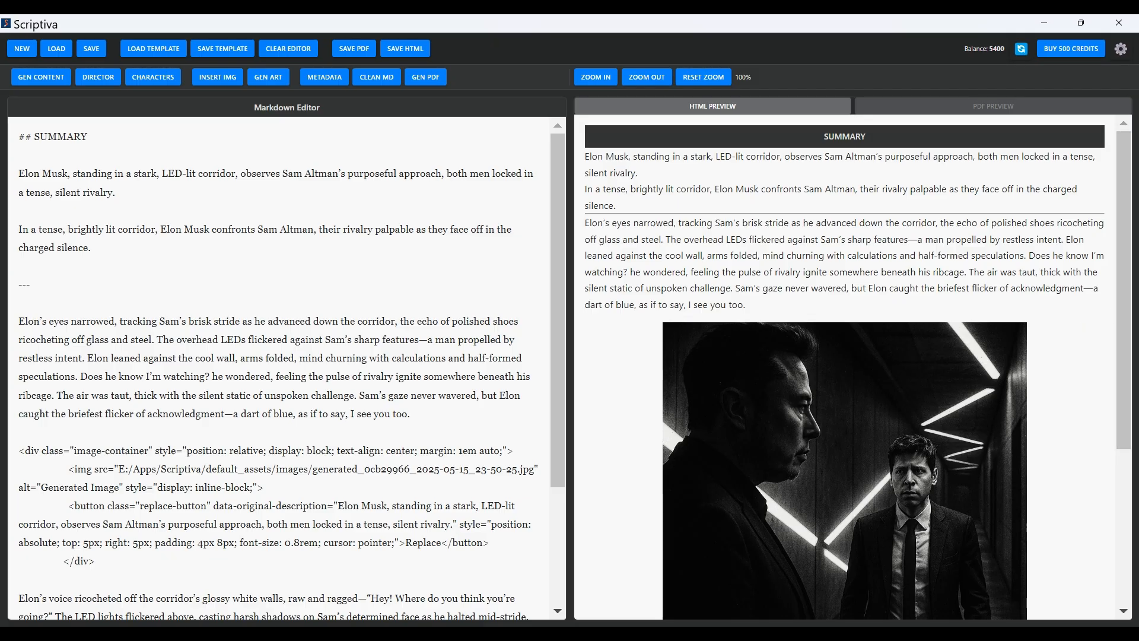
Step: Start generating an inline FilmNoirClassic Style image for the second image suggestion, the confrontation in the brightly lit corridor
{"action": "left_click_drag", "start_coordinate": [1123, 319], "coordinate": [1125, 524]}
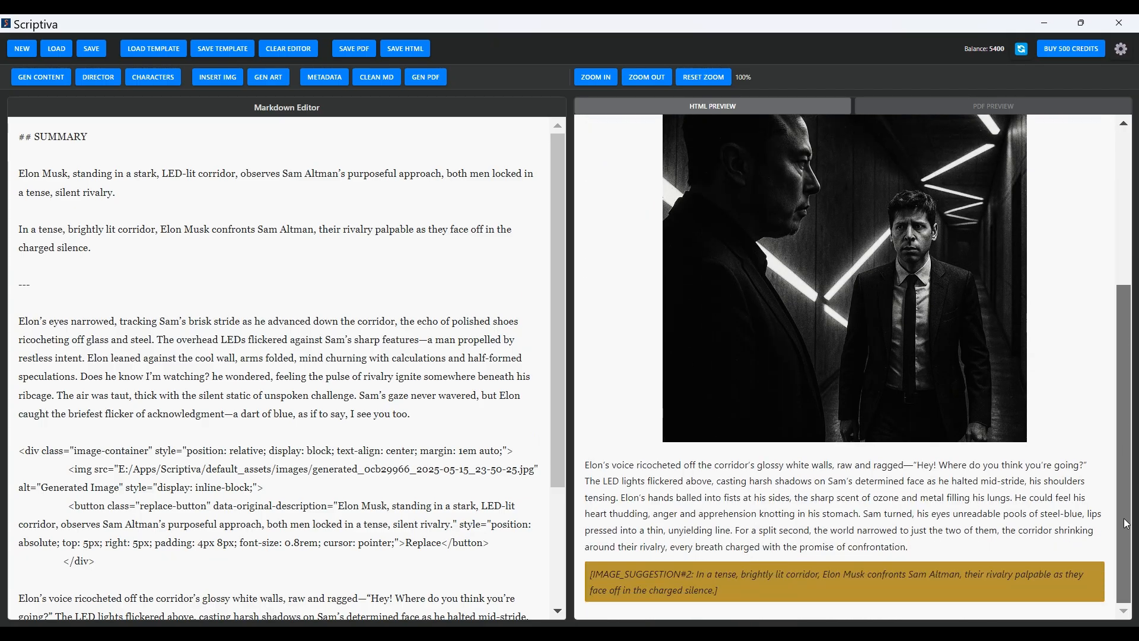
{"action": "left_click", "coordinate": [1055, 584]}
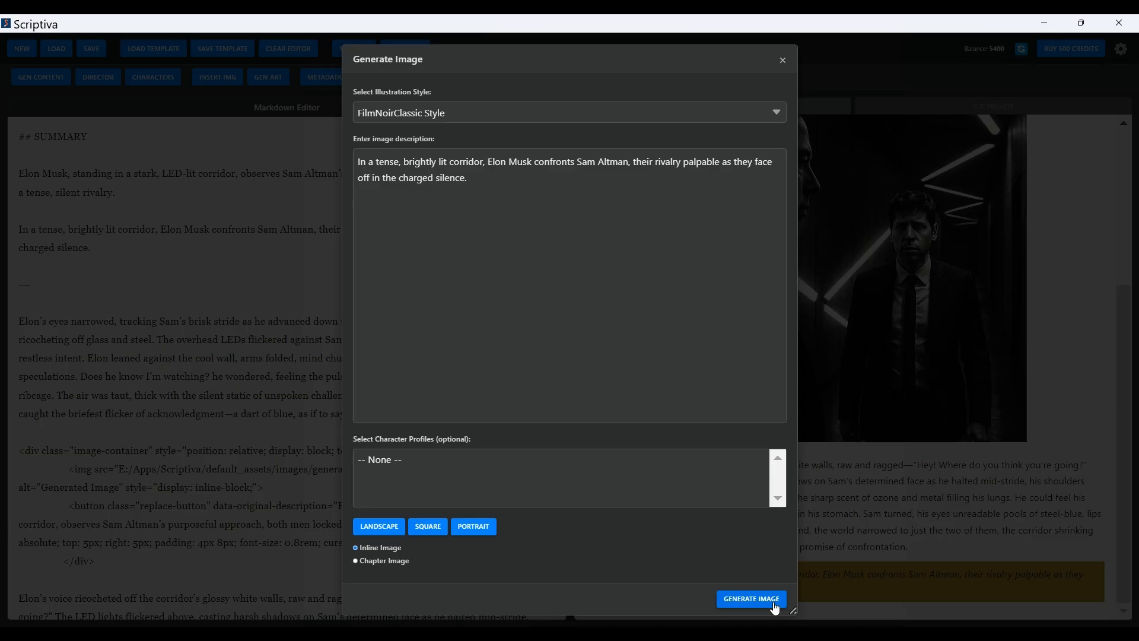
{"action": "left_click", "coordinate": [776, 606]}
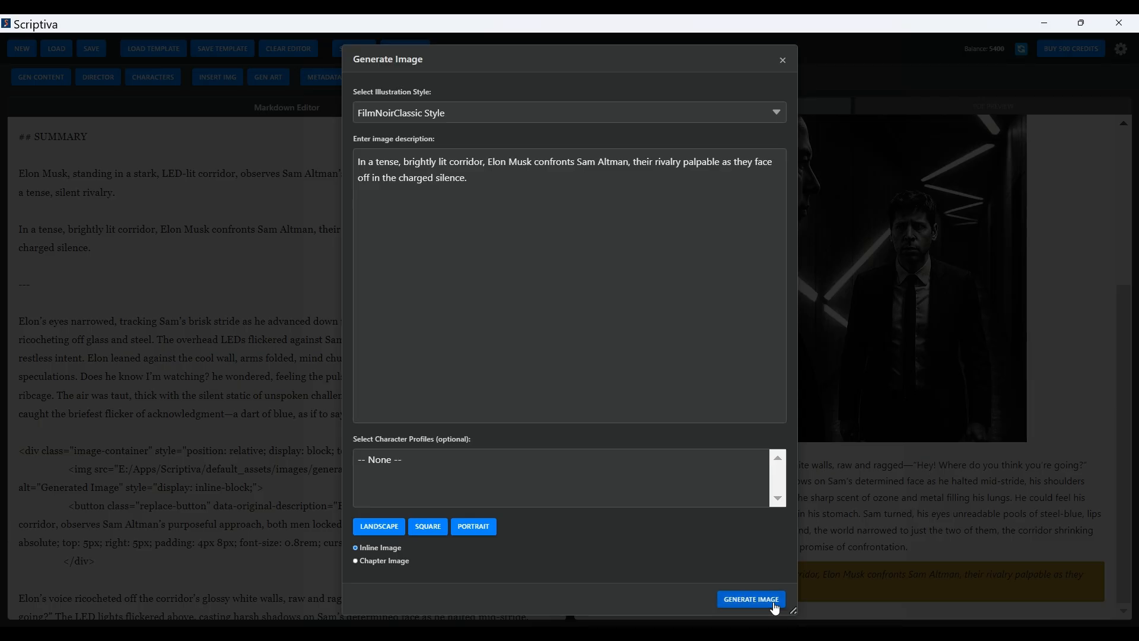